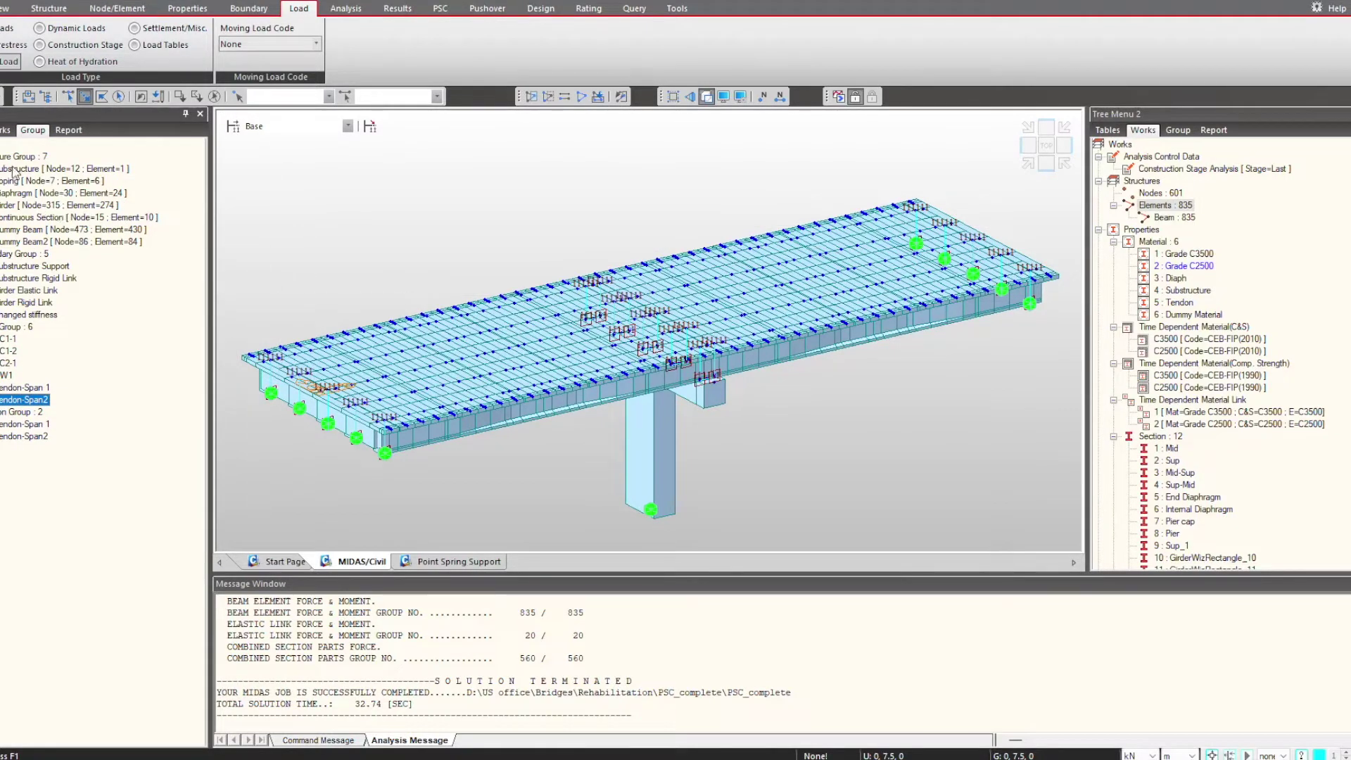
Select the Substructure group's elements, then the Girder group's elements
{"action": "double_click", "coordinate": [14, 169]}
{"action": "double_click", "coordinate": [12, 205]}
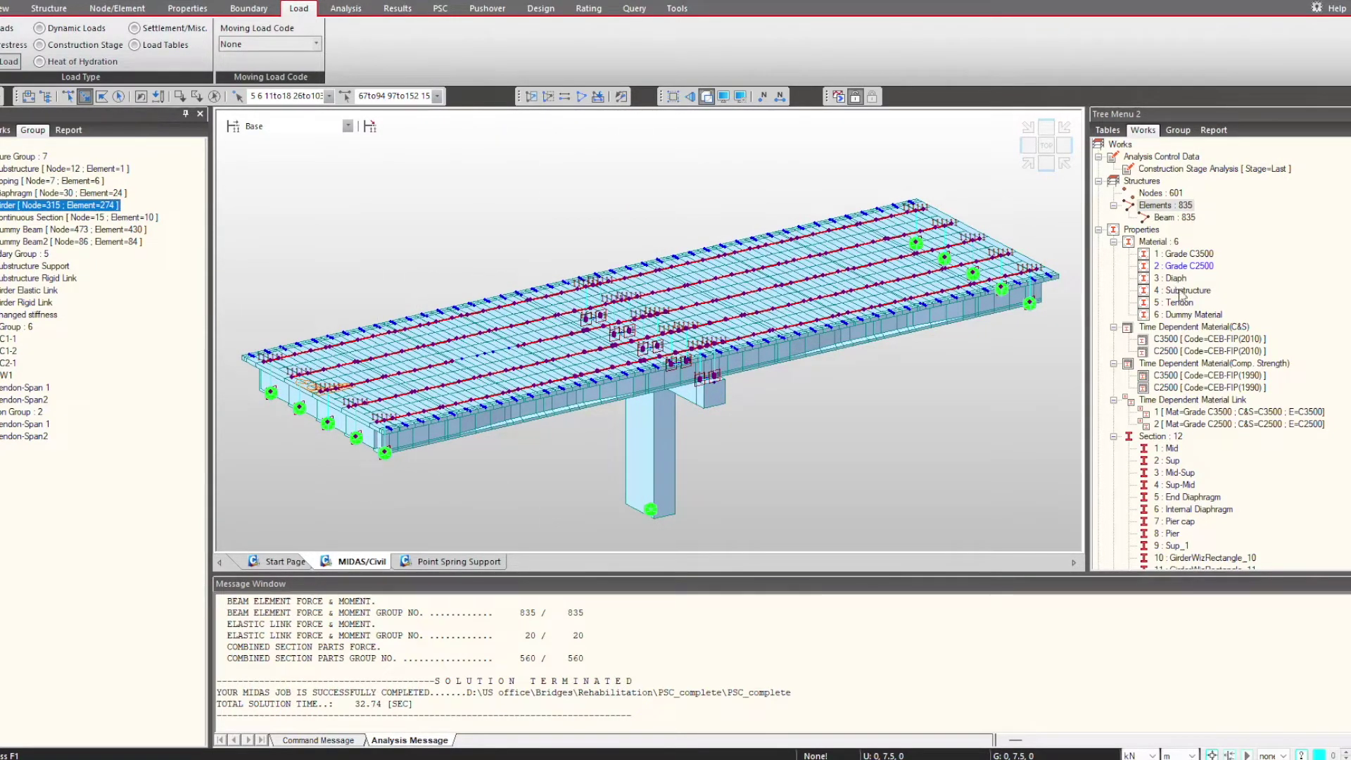
Show only the Grade C3500 deck elements as beam lines in top view, then reselect the Girder group
{"action": "double_click", "coordinate": [1184, 254]}
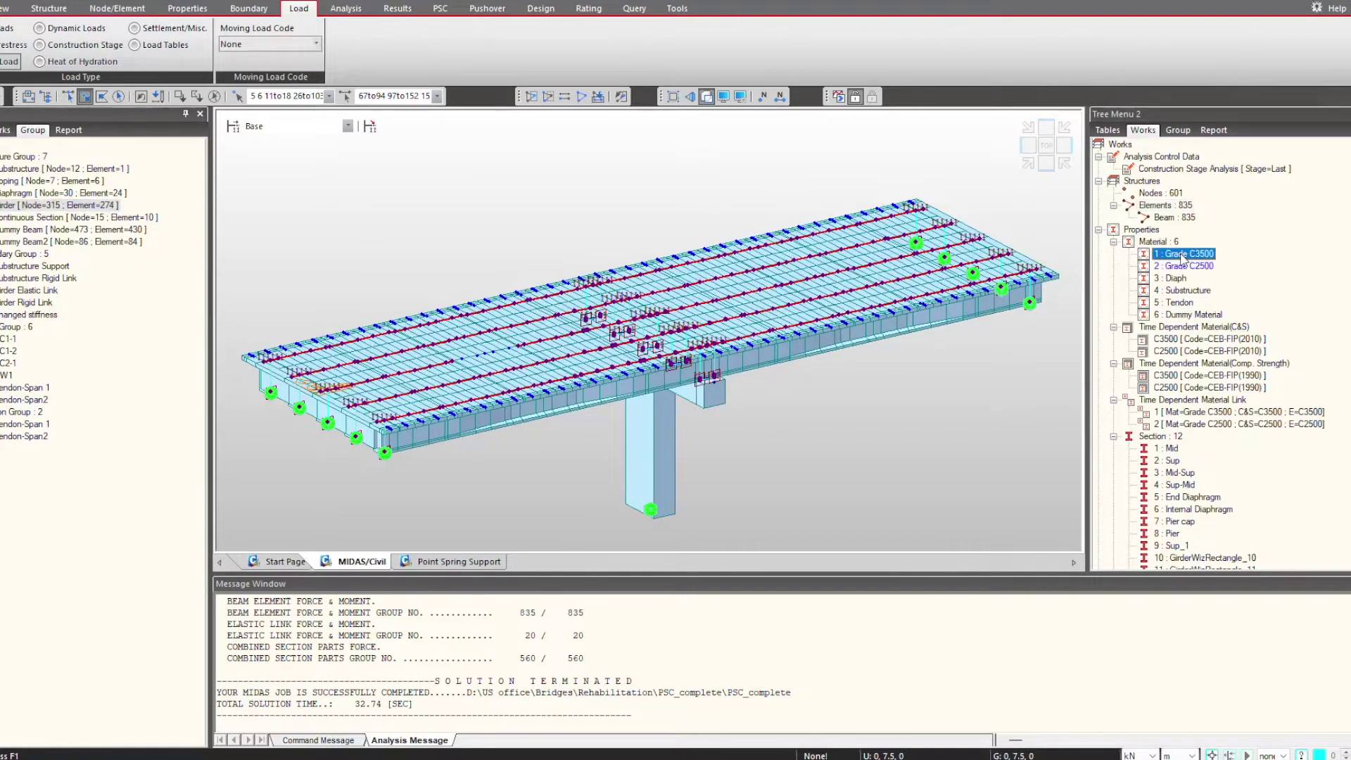
{"action": "left_click", "coordinate": [531, 97]}
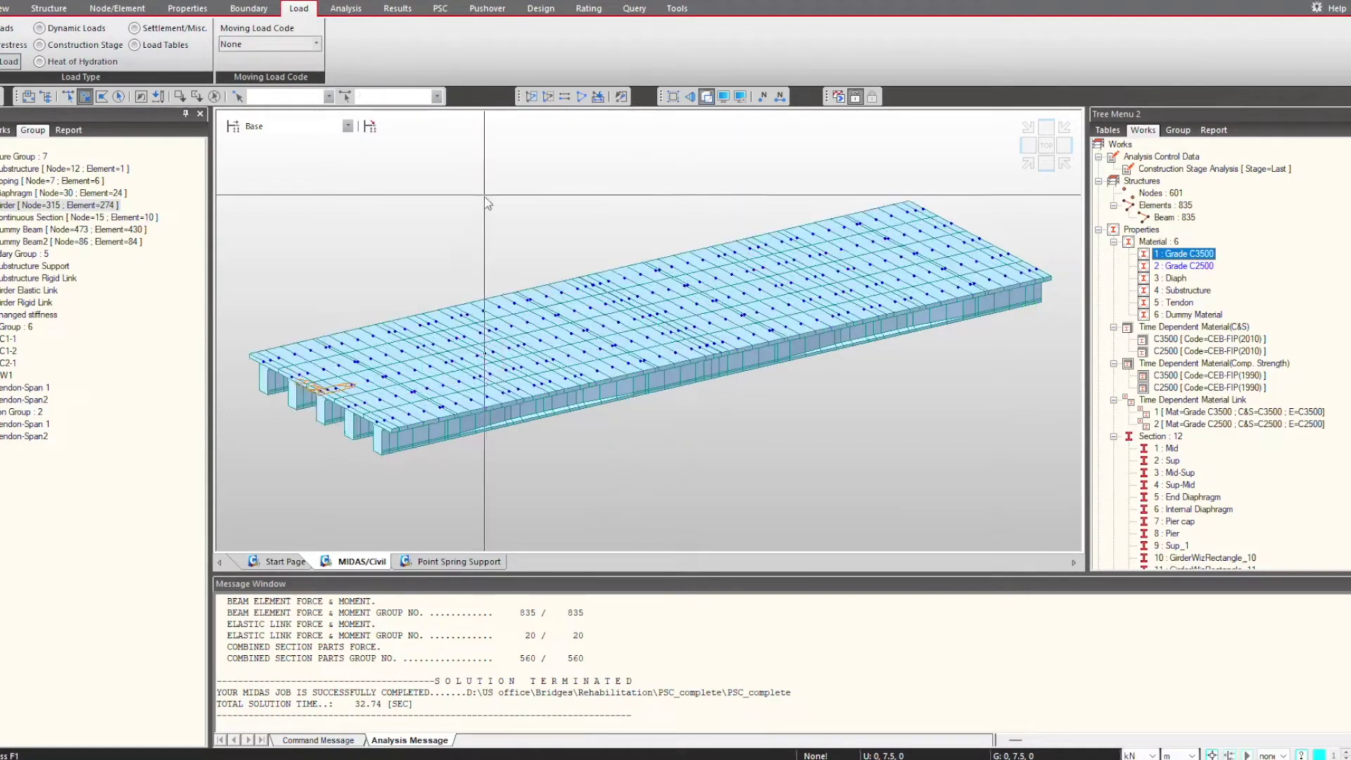
{"action": "middle_click_drag", "start_coordinate": [484, 197], "coordinate": [483, 387]}
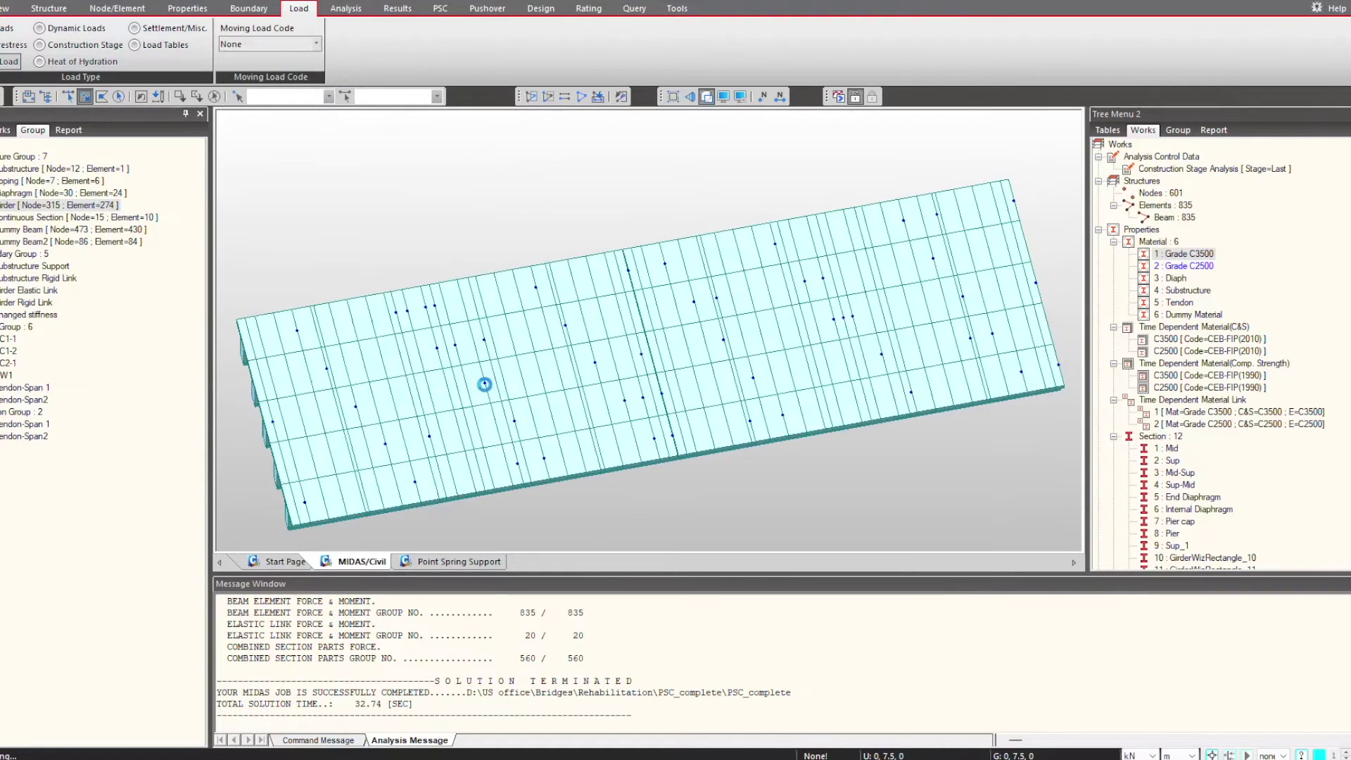
{"action": "left_click", "coordinate": [707, 96]}
{"action": "scroll", "coordinate": [714, 317], "scroll_direction": "down", "scroll_amount": 2}
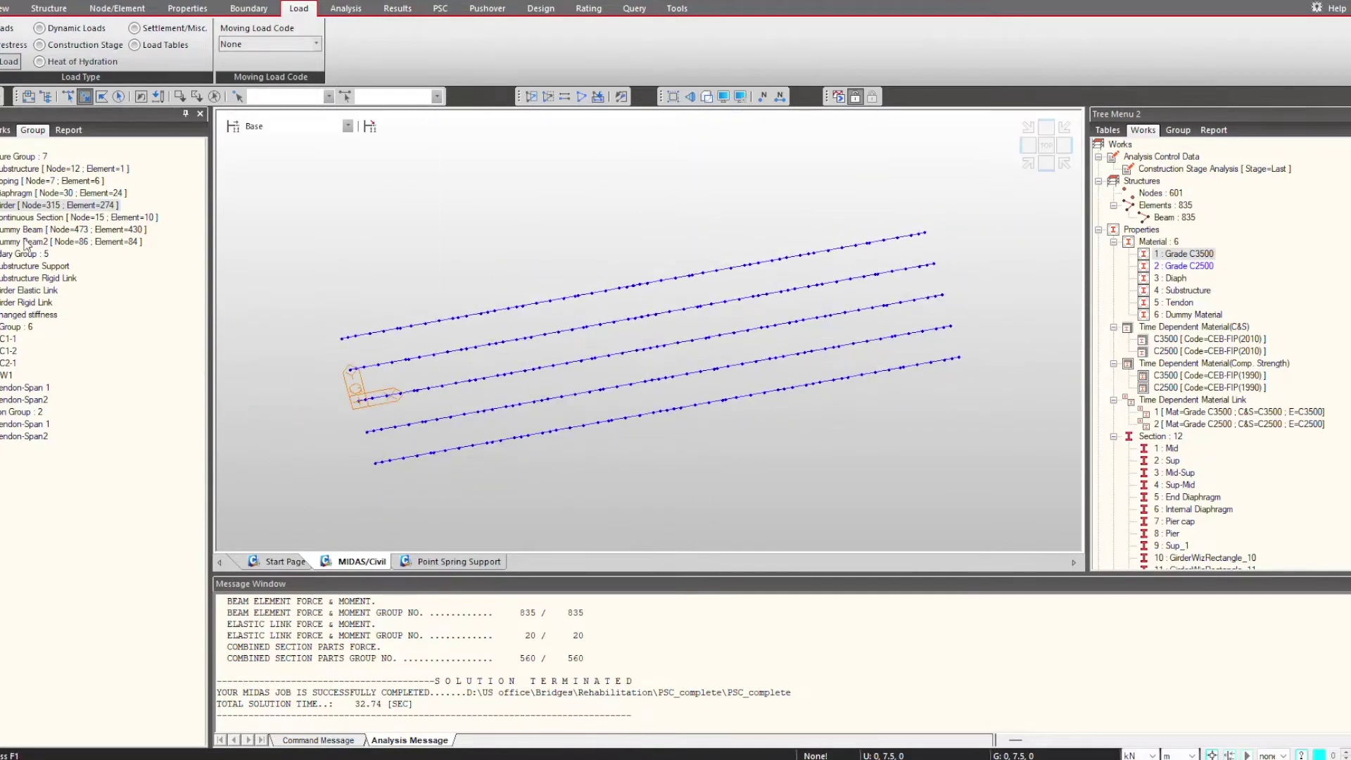
{"action": "double_click", "coordinate": [23, 206]}
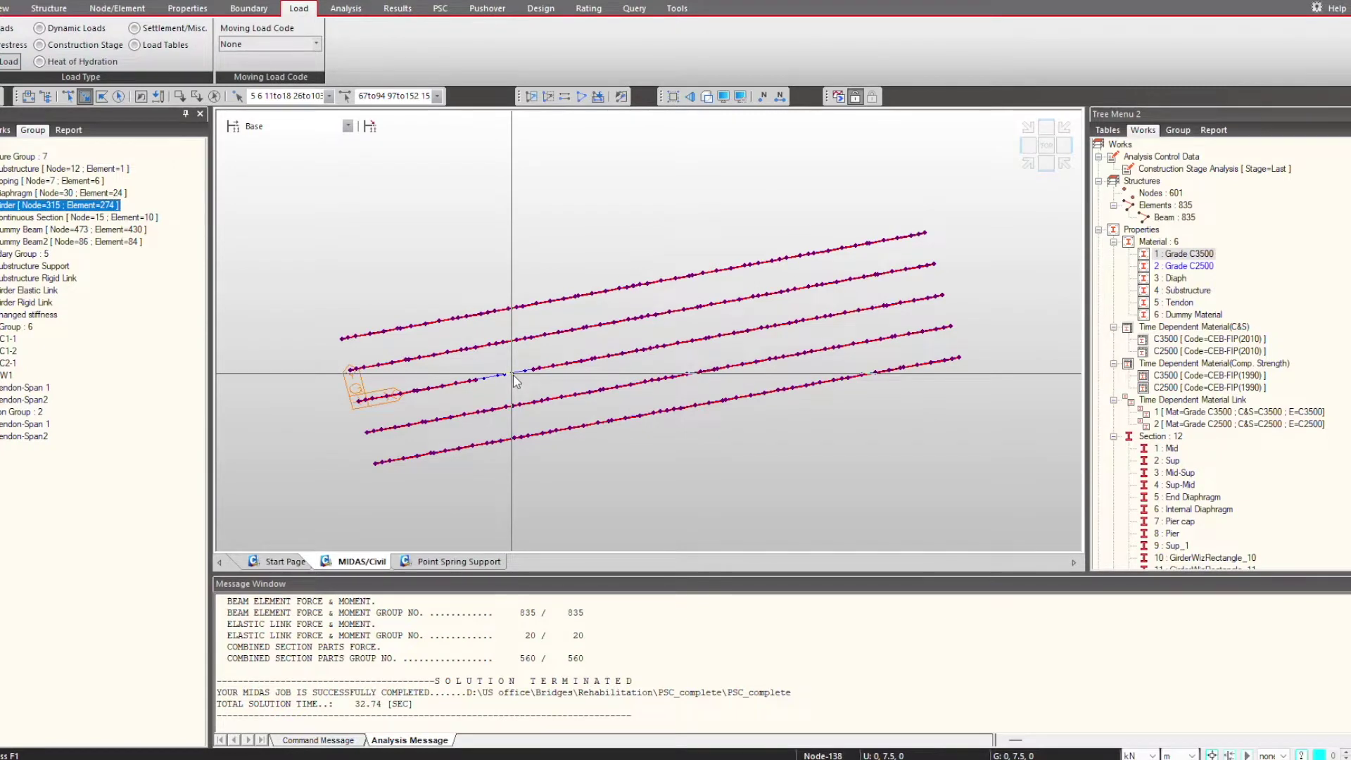
Define new structure groups R1 and R2
{"action": "double_click", "coordinate": [21, 156]}
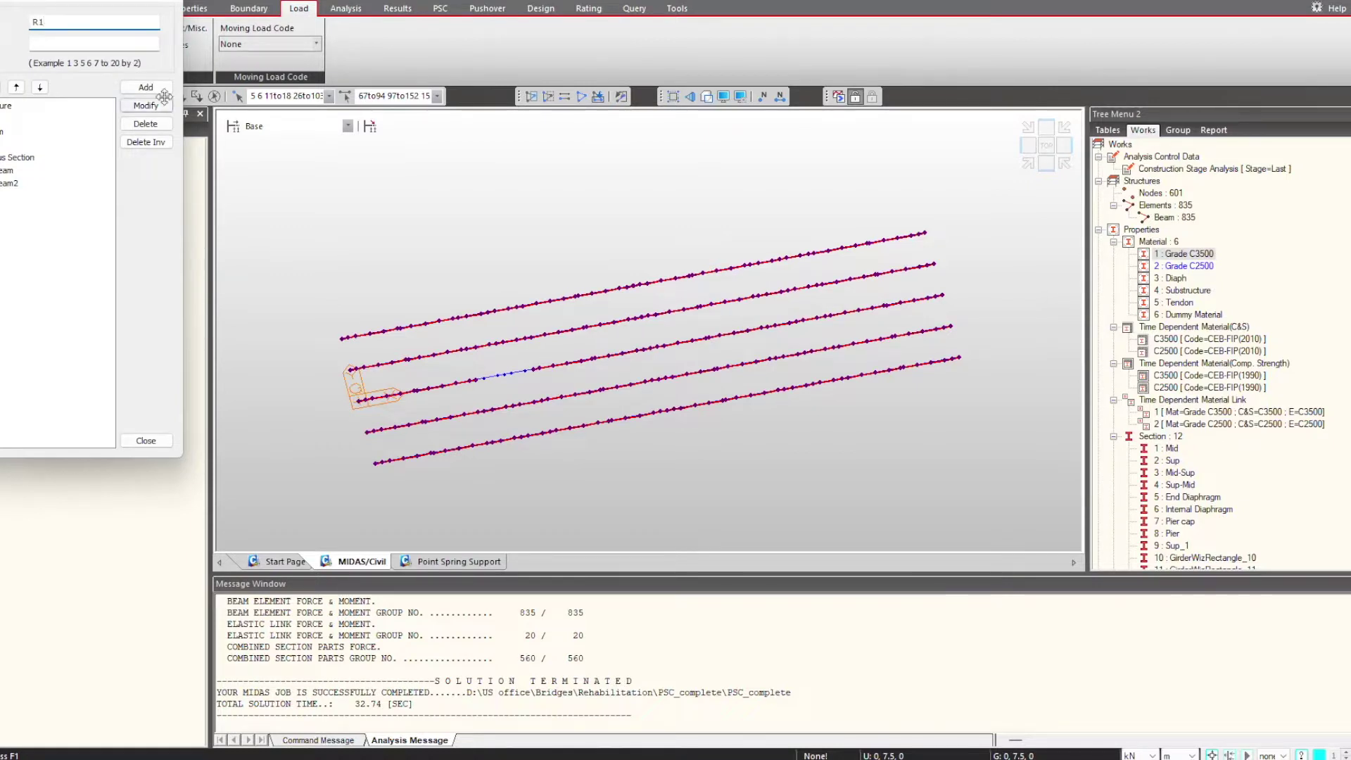
{"action": "left_click", "coordinate": [62, 21]}
{"action": "left_click", "coordinate": [144, 88]}
{"action": "left_click", "coordinate": [145, 440]}
Isolate the short girder segment, window-select its elements and assign them to group R1
{"action": "double_click", "coordinate": [76, 169]}
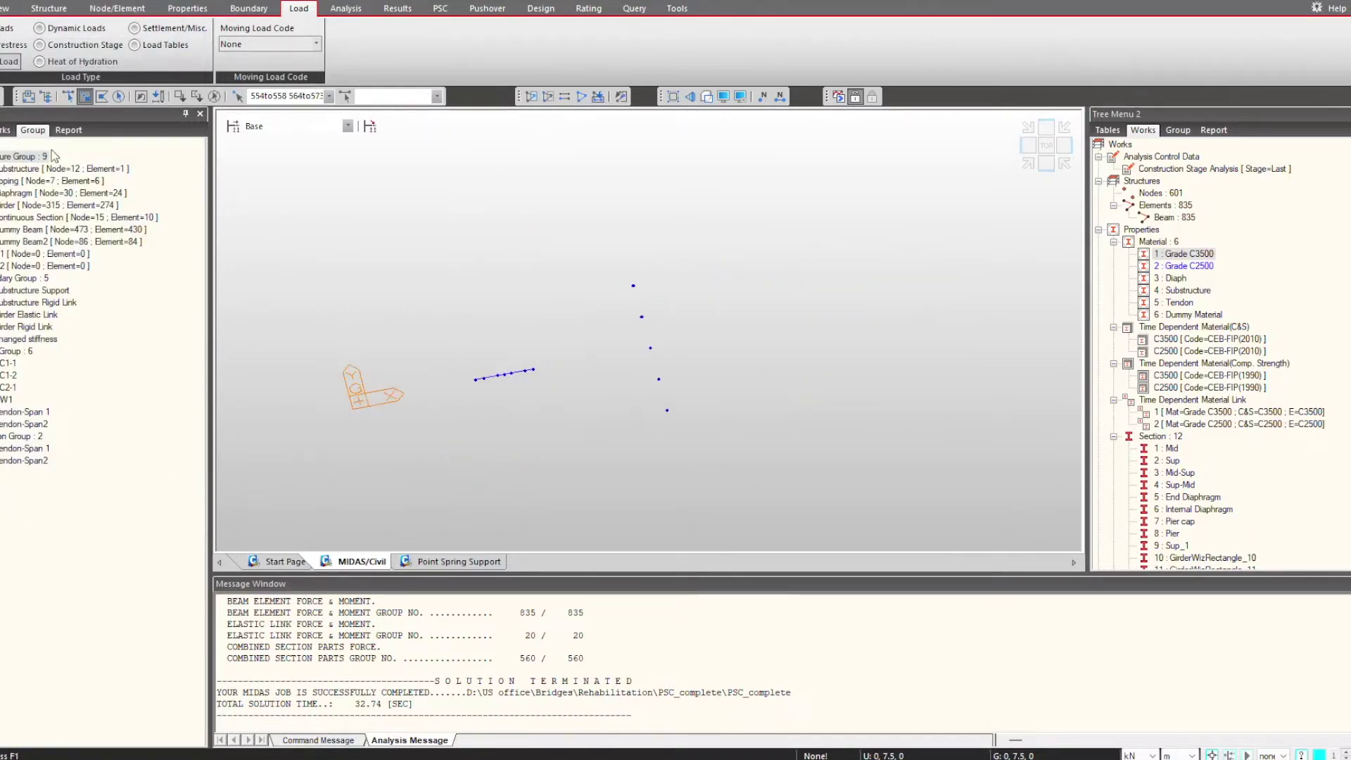
{"action": "left_click_drag", "start_coordinate": [541, 333], "coordinate": [456, 440]}
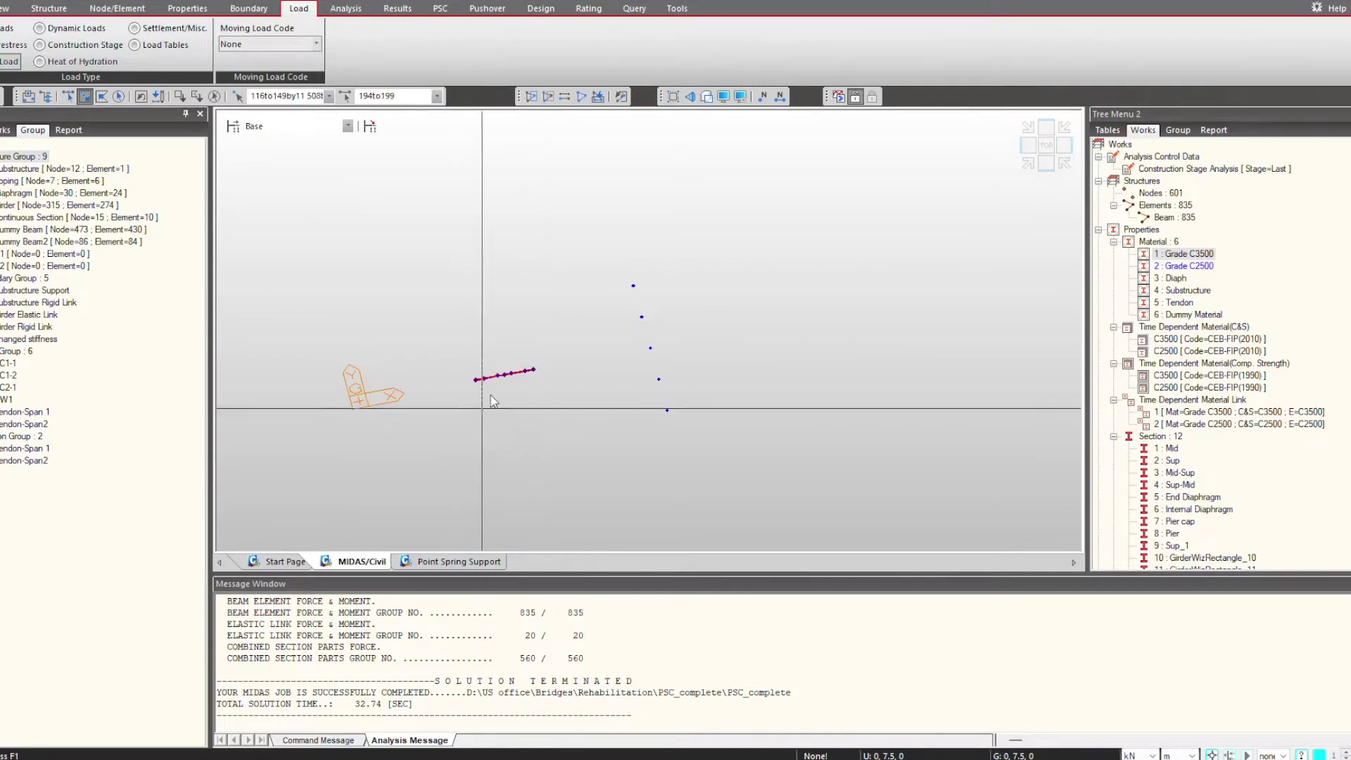
{"action": "left_click_drag", "start_coordinate": [24, 256], "coordinate": [531, 420]}
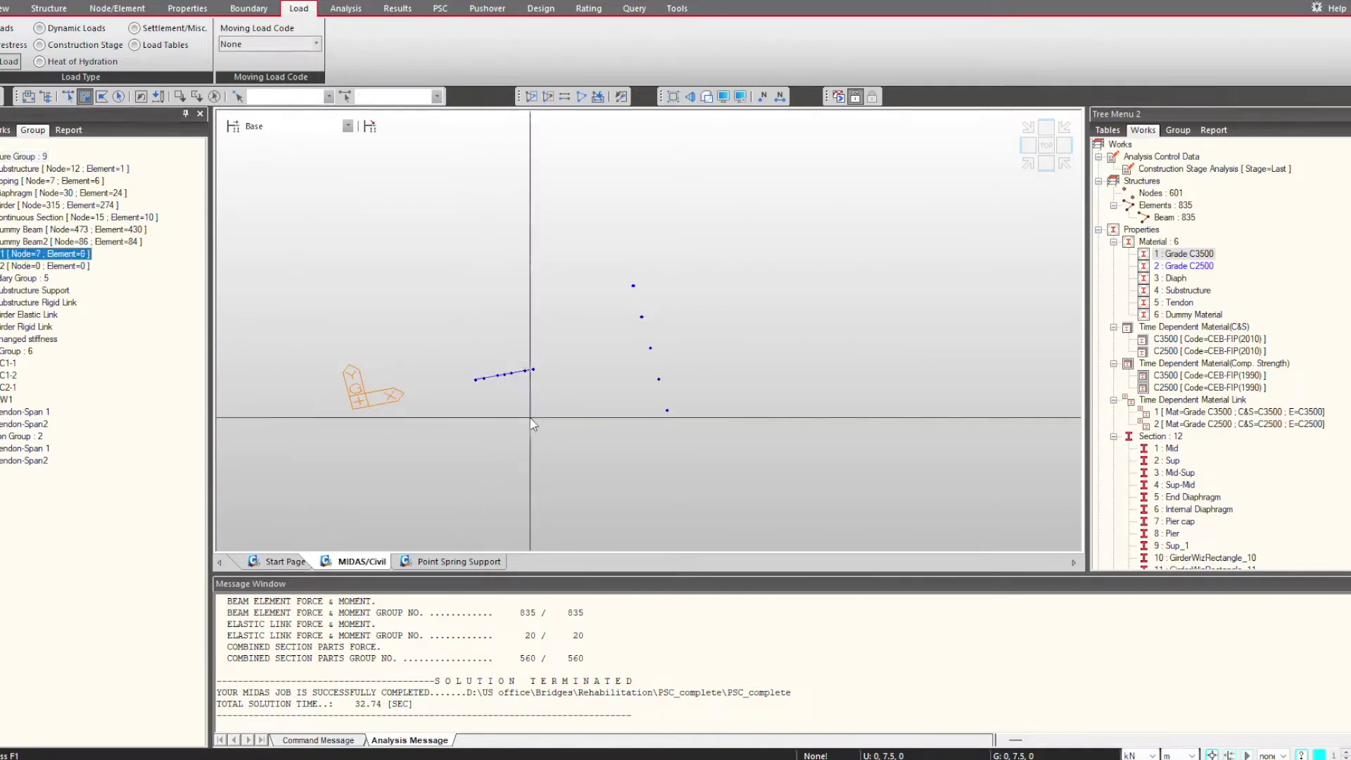
{"action": "left_click", "coordinate": [280, 127]}
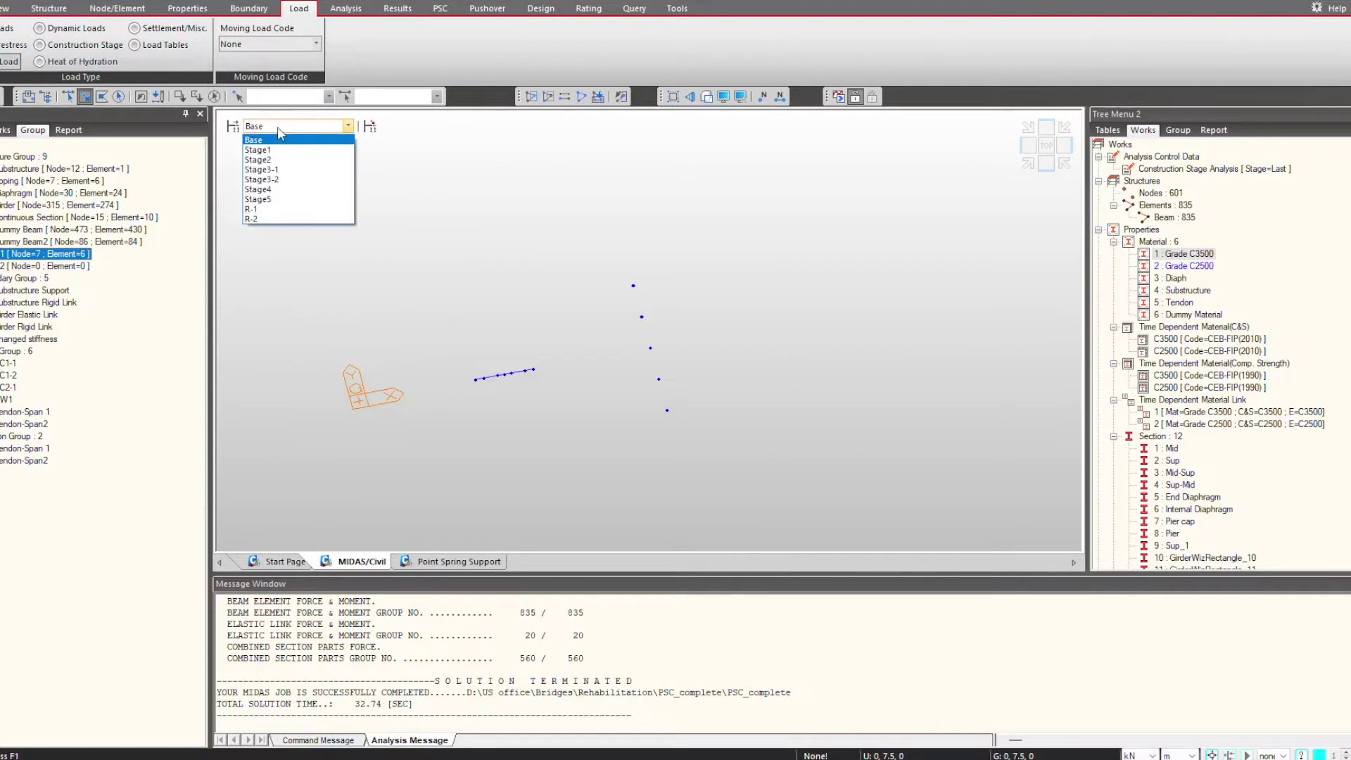
Return the view to the Base stage, select group R1's elements and bring up the construction stage list
{"action": "left_click", "coordinate": [255, 140]}
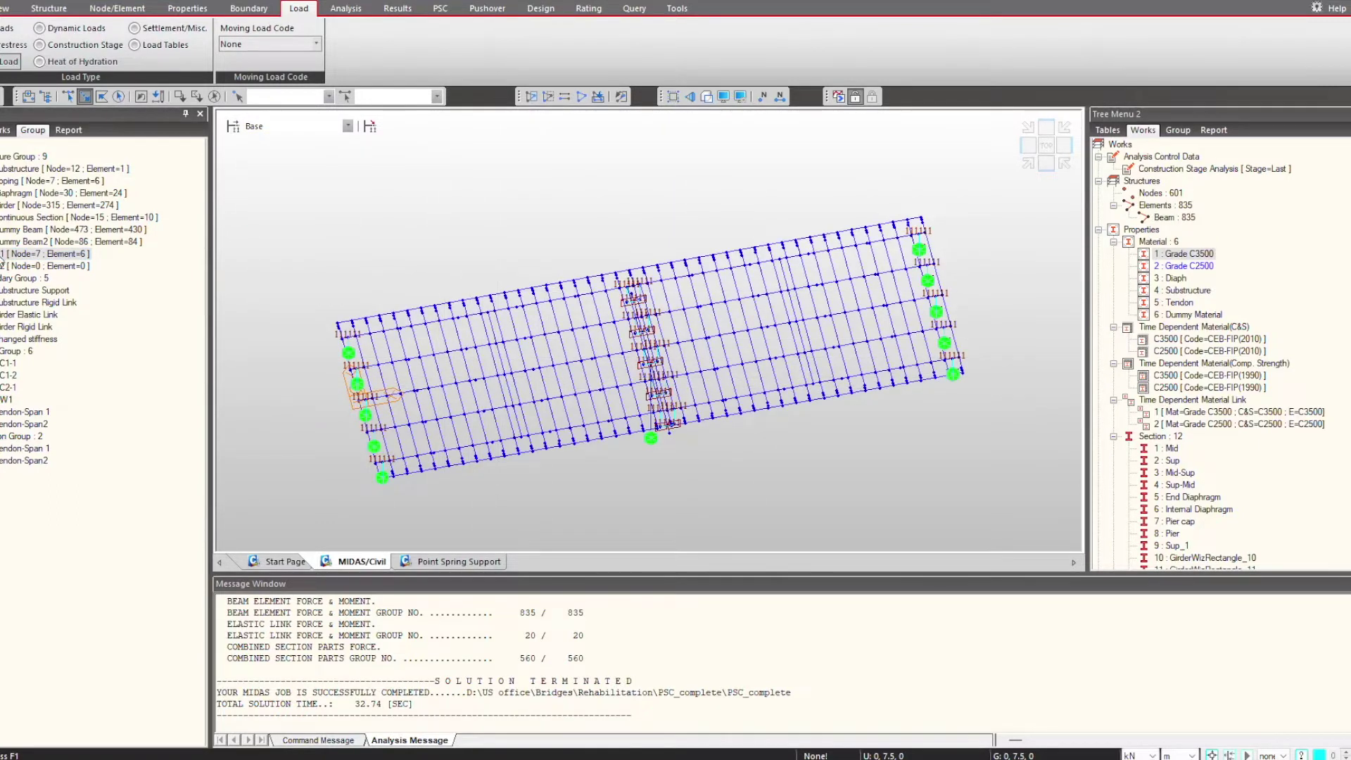
{"action": "double_click", "coordinate": [3, 258]}
{"action": "left_click", "coordinate": [268, 126]}
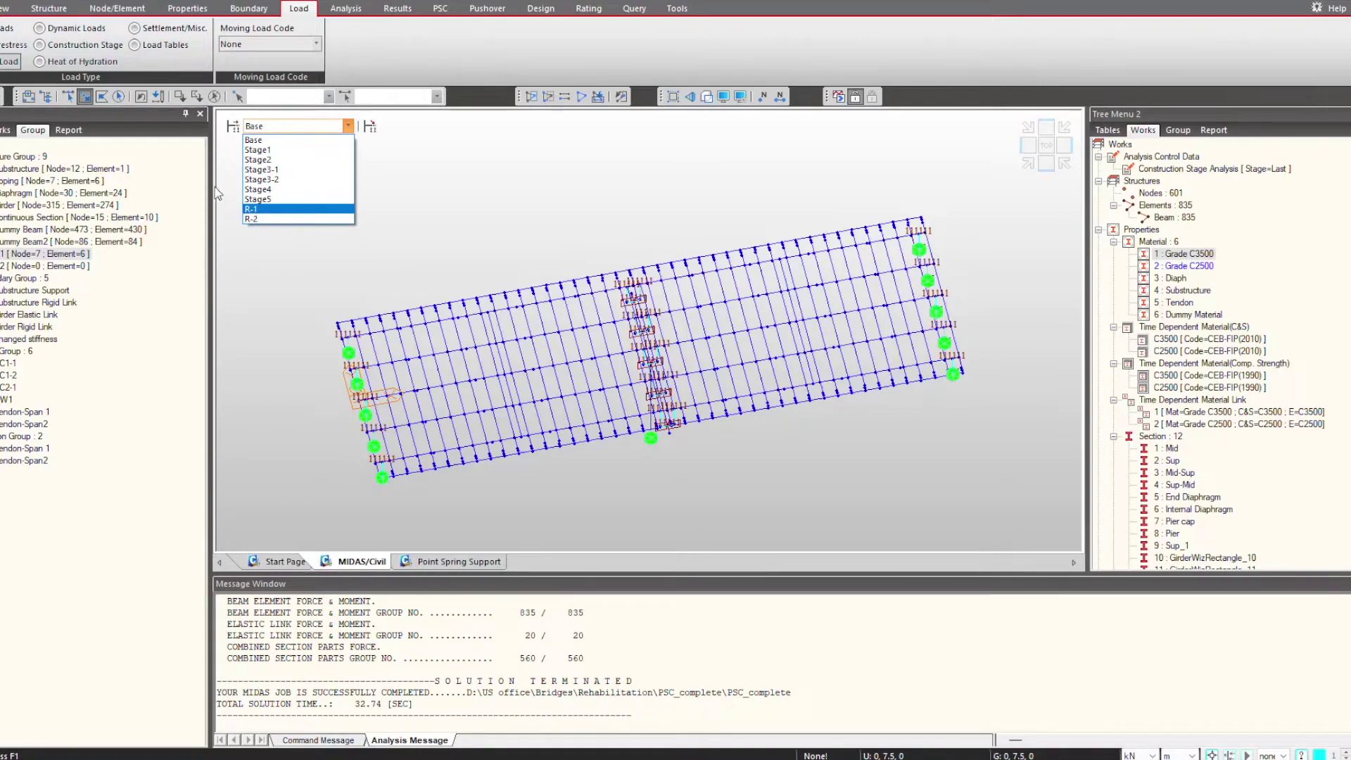
{"action": "left_click", "coordinate": [226, 167]}
{"action": "left_click", "coordinate": [233, 126]}
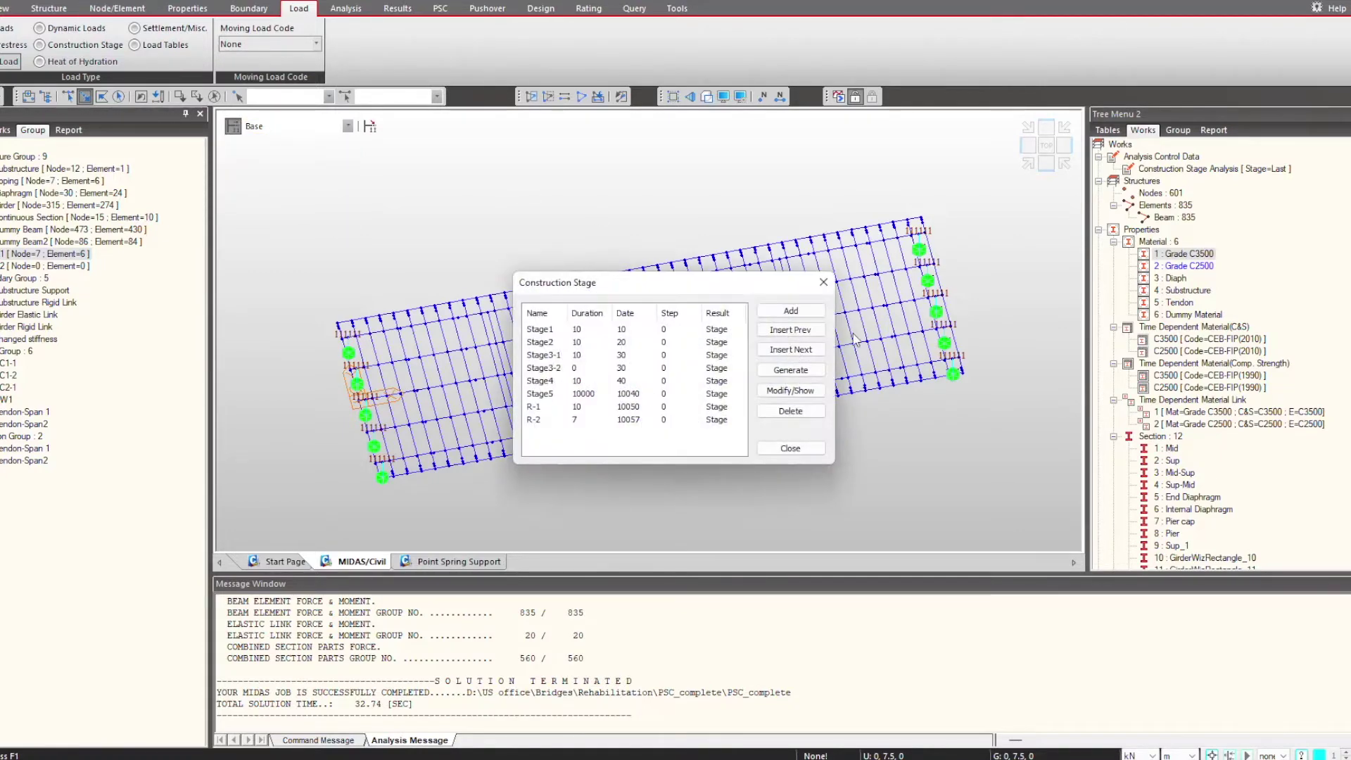
Cancel a new stage definition, then open stage R-1 for editing and pick group R1
{"action": "left_click", "coordinate": [817, 311]}
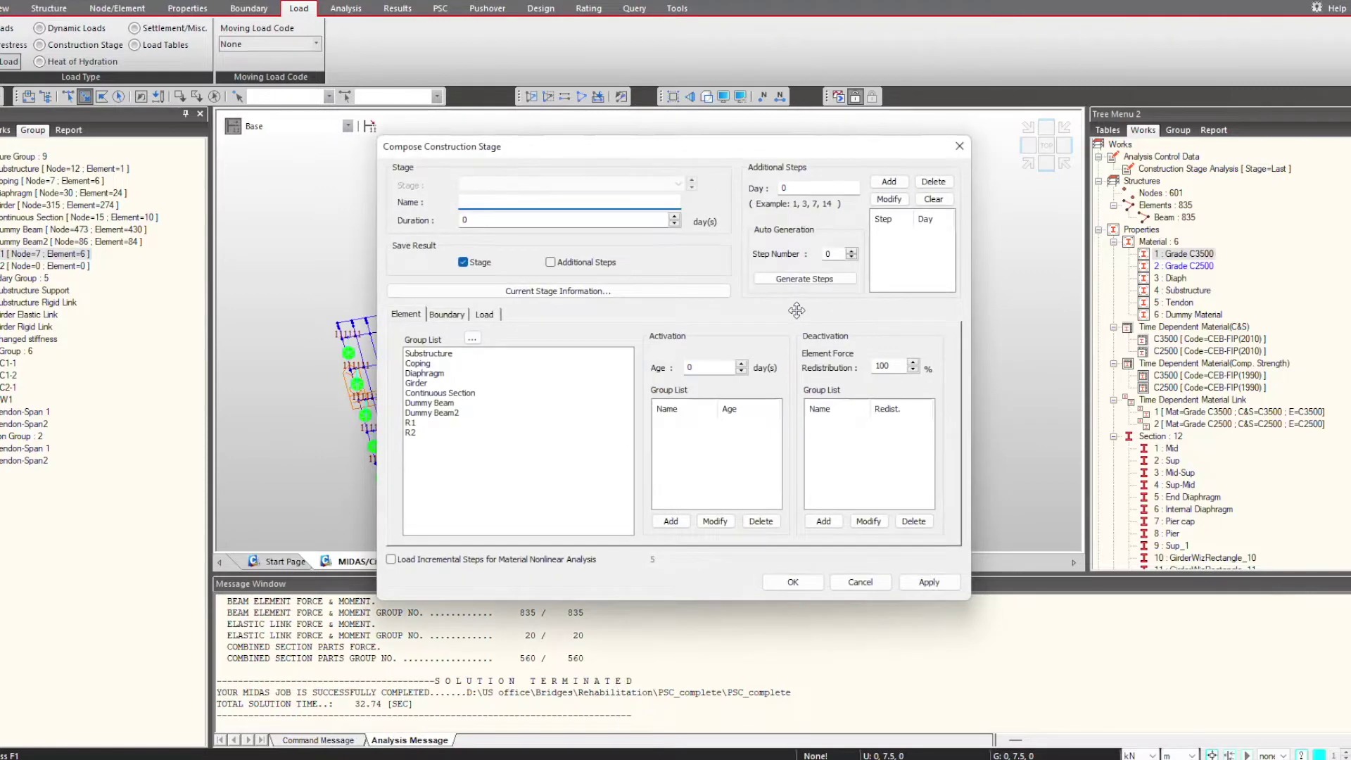
{"action": "left_click", "coordinate": [886, 580]}
{"action": "double_click", "coordinate": [545, 408]}
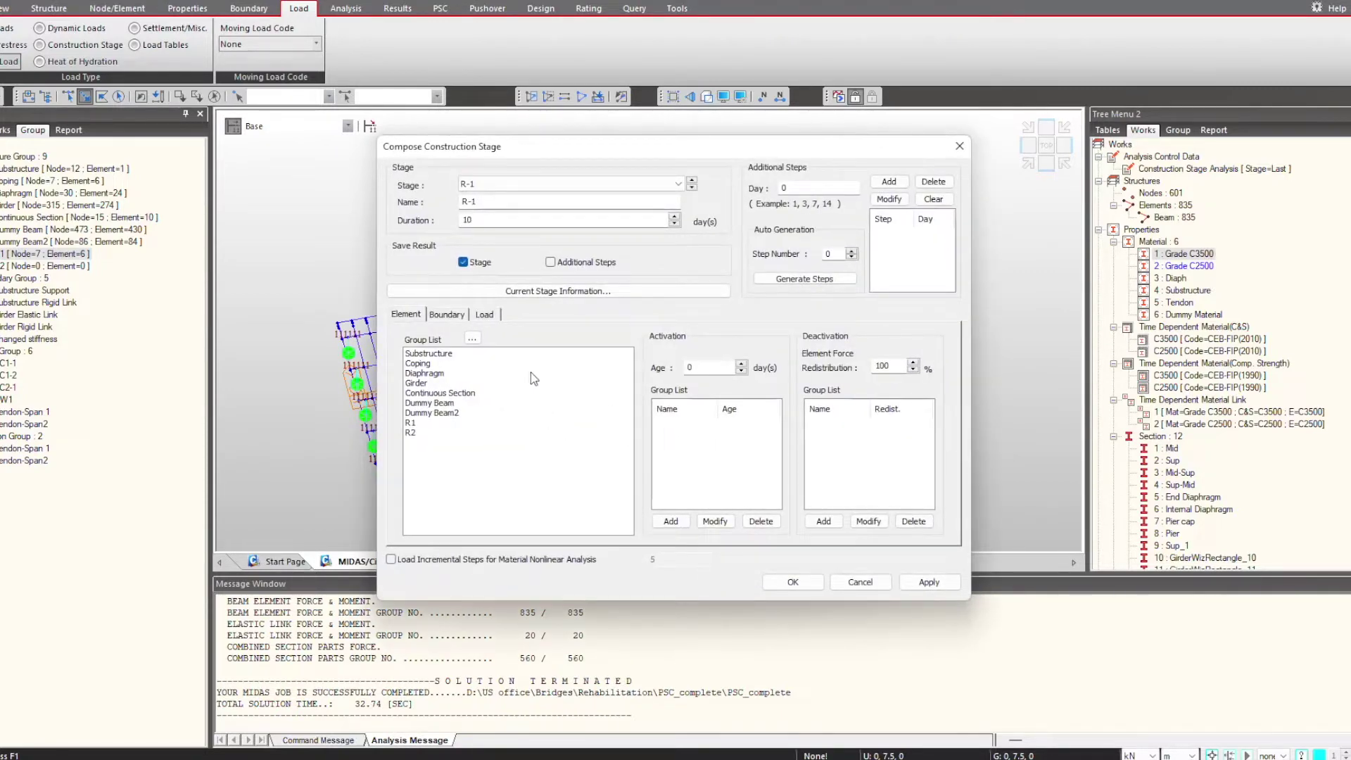
{"action": "left_click", "coordinate": [417, 423]}
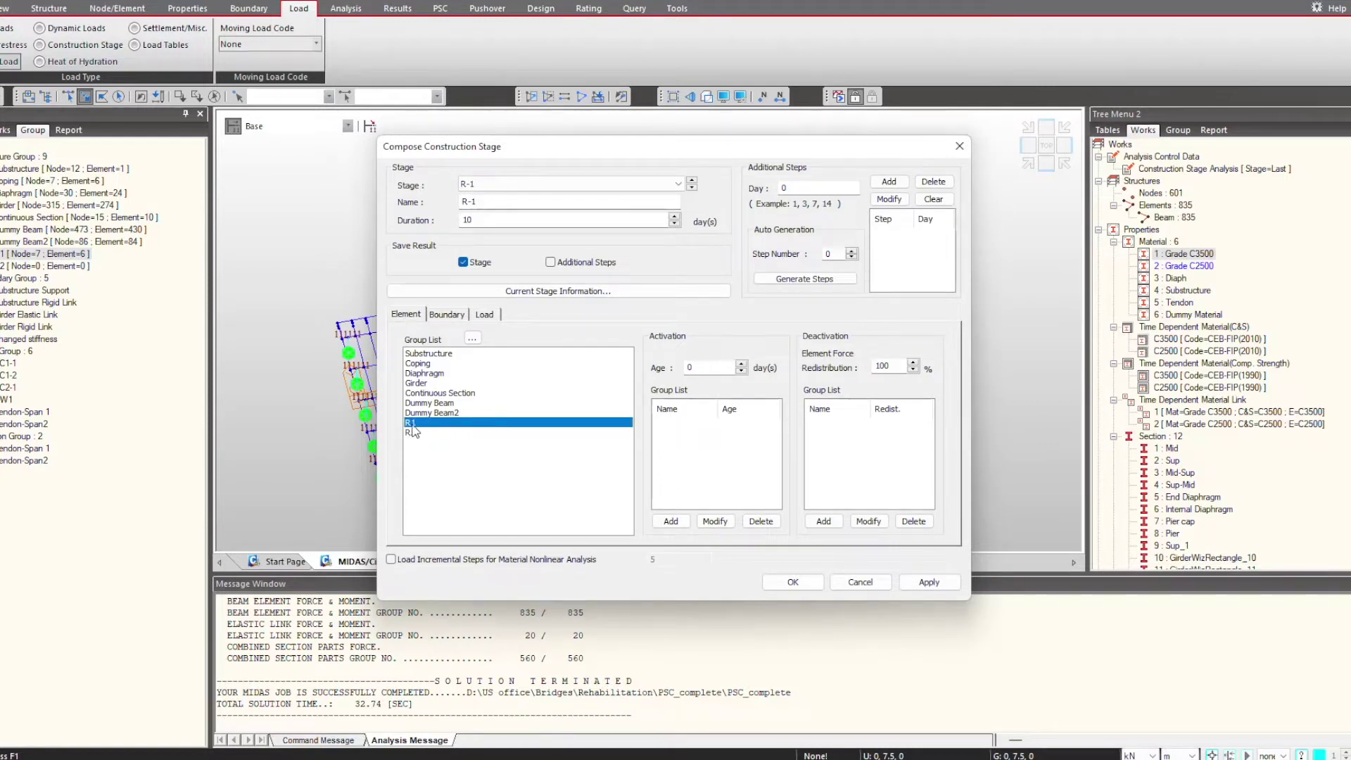
Switch to Stage2, activate group R1 at age 0, and confirm the change
{"action": "left_click", "coordinate": [525, 183]}
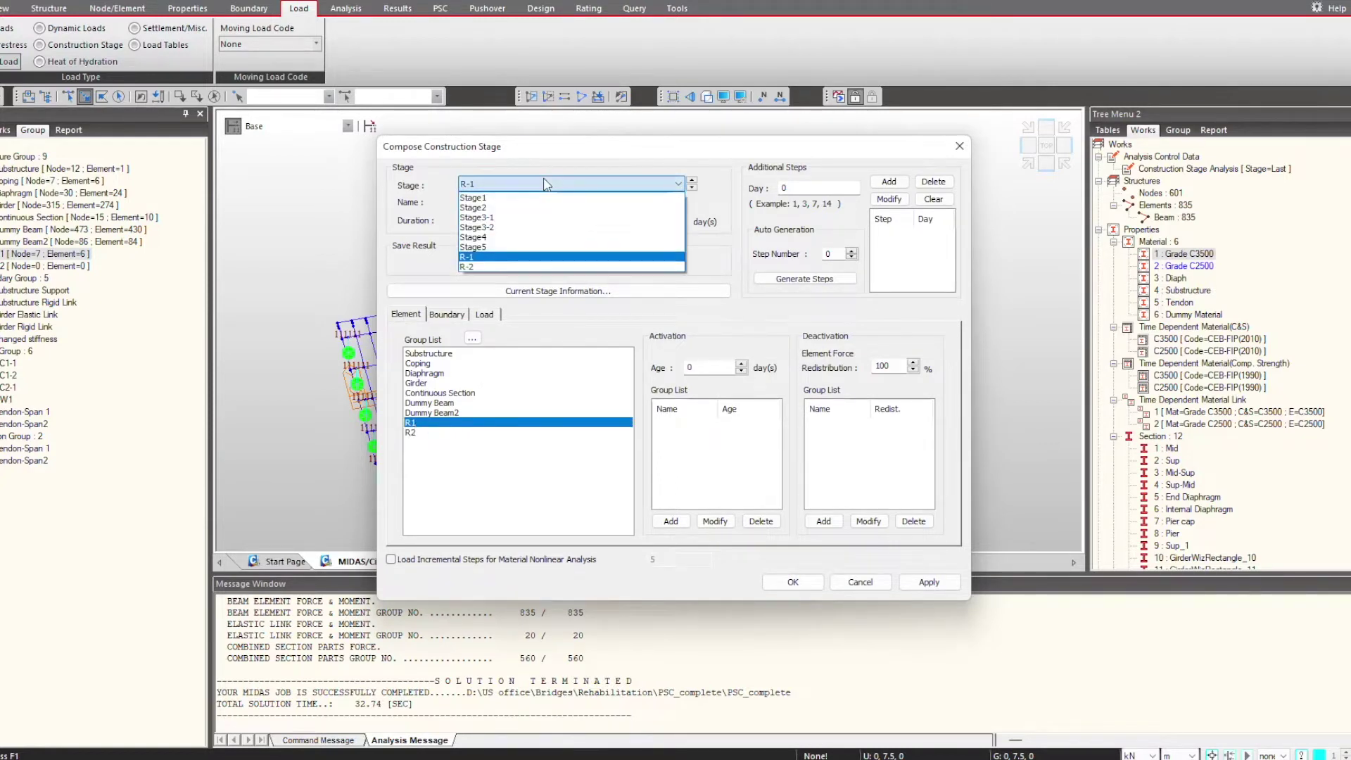
{"action": "left_click", "coordinate": [516, 208]}
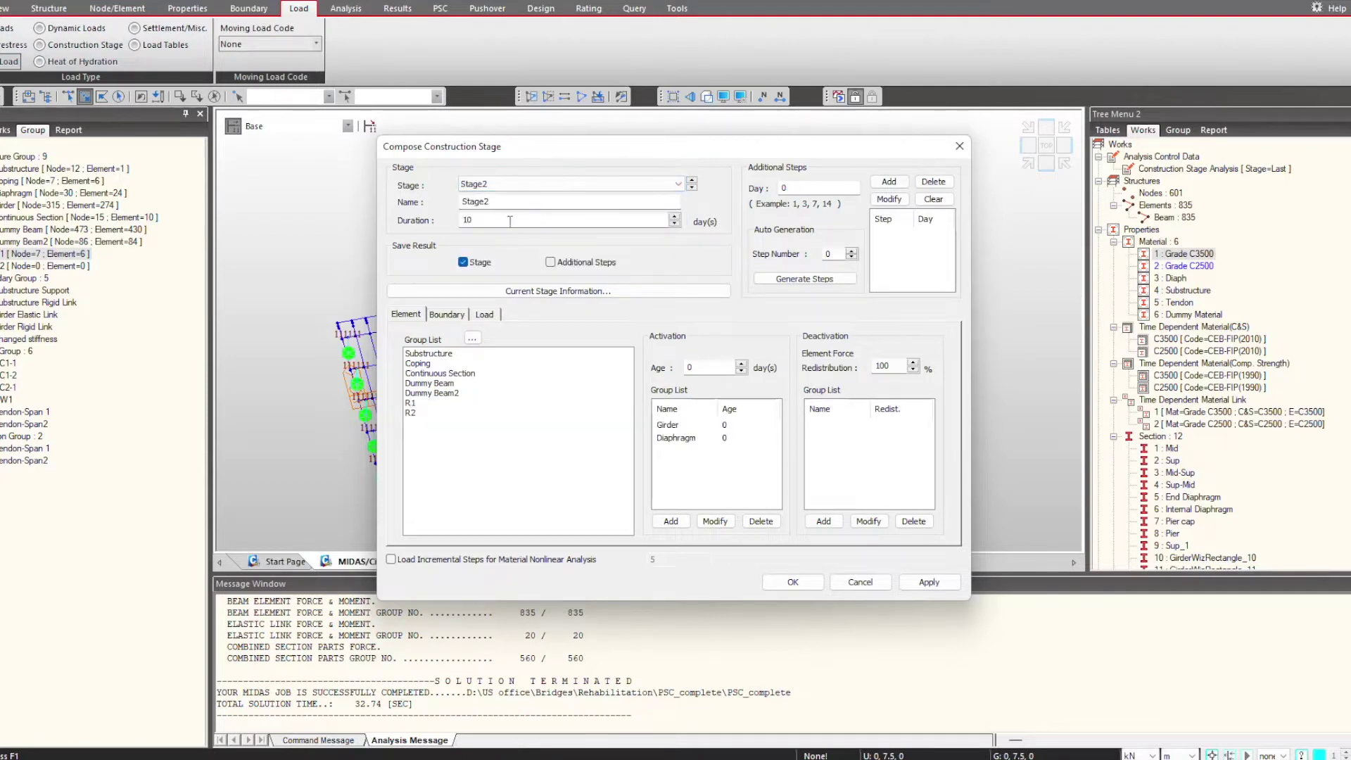
{"action": "left_click", "coordinate": [411, 405]}
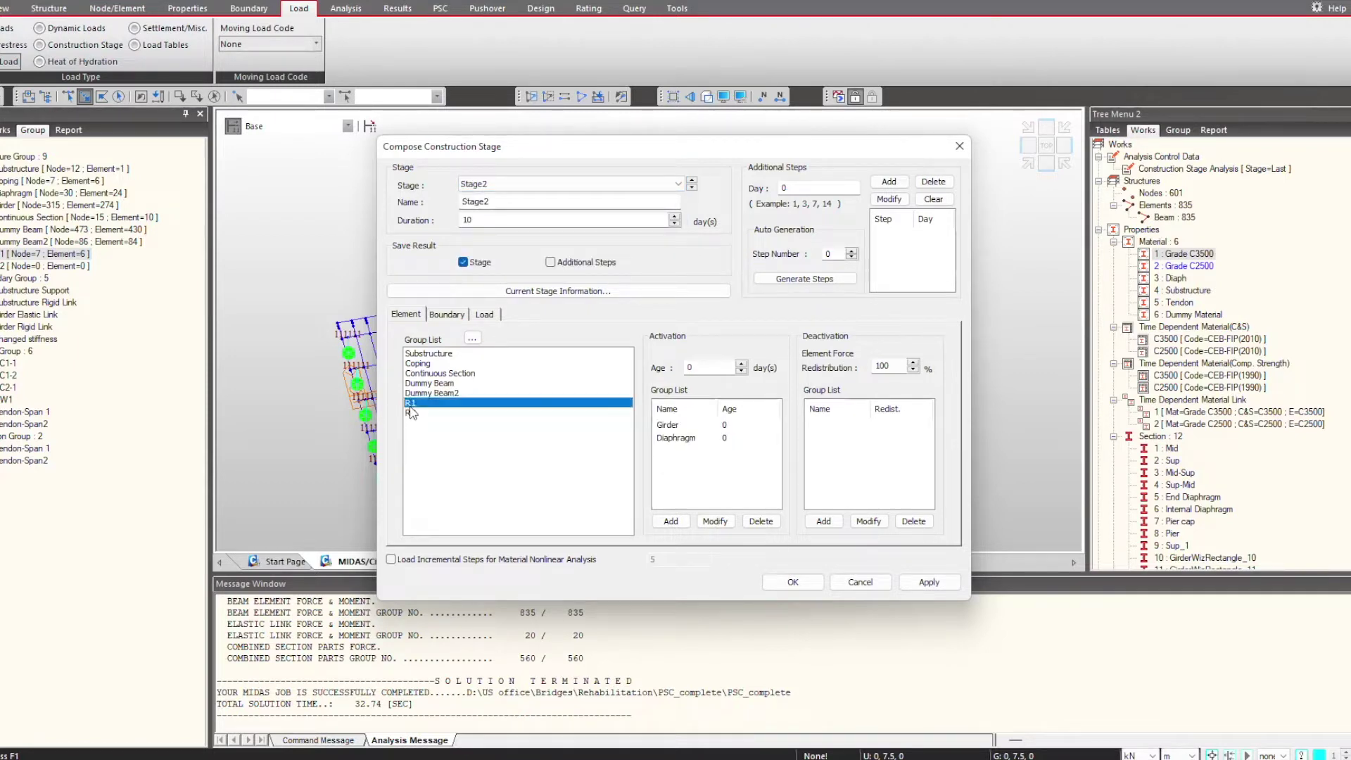
{"action": "left_click", "coordinate": [672, 523]}
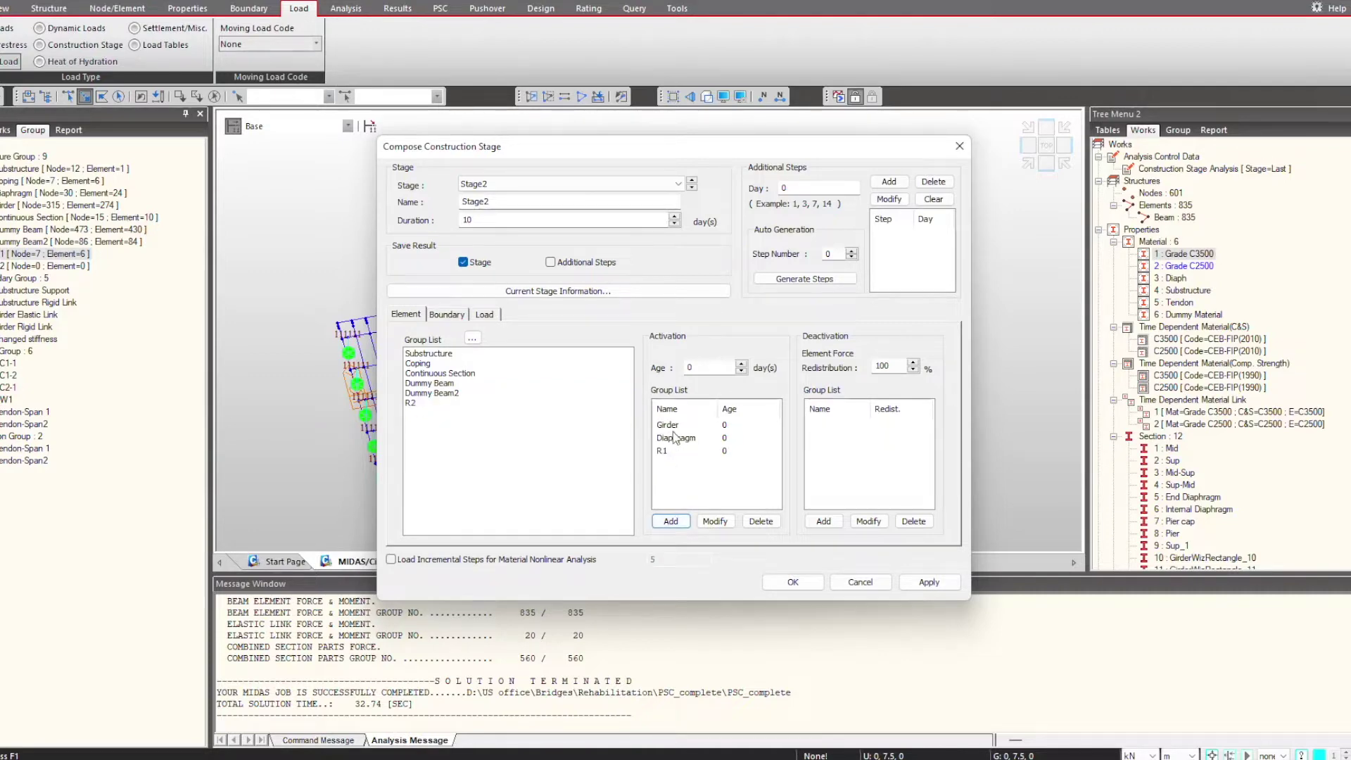
{"action": "left_click", "coordinate": [793, 582]}
{"action": "left_click", "coordinate": [799, 454]}
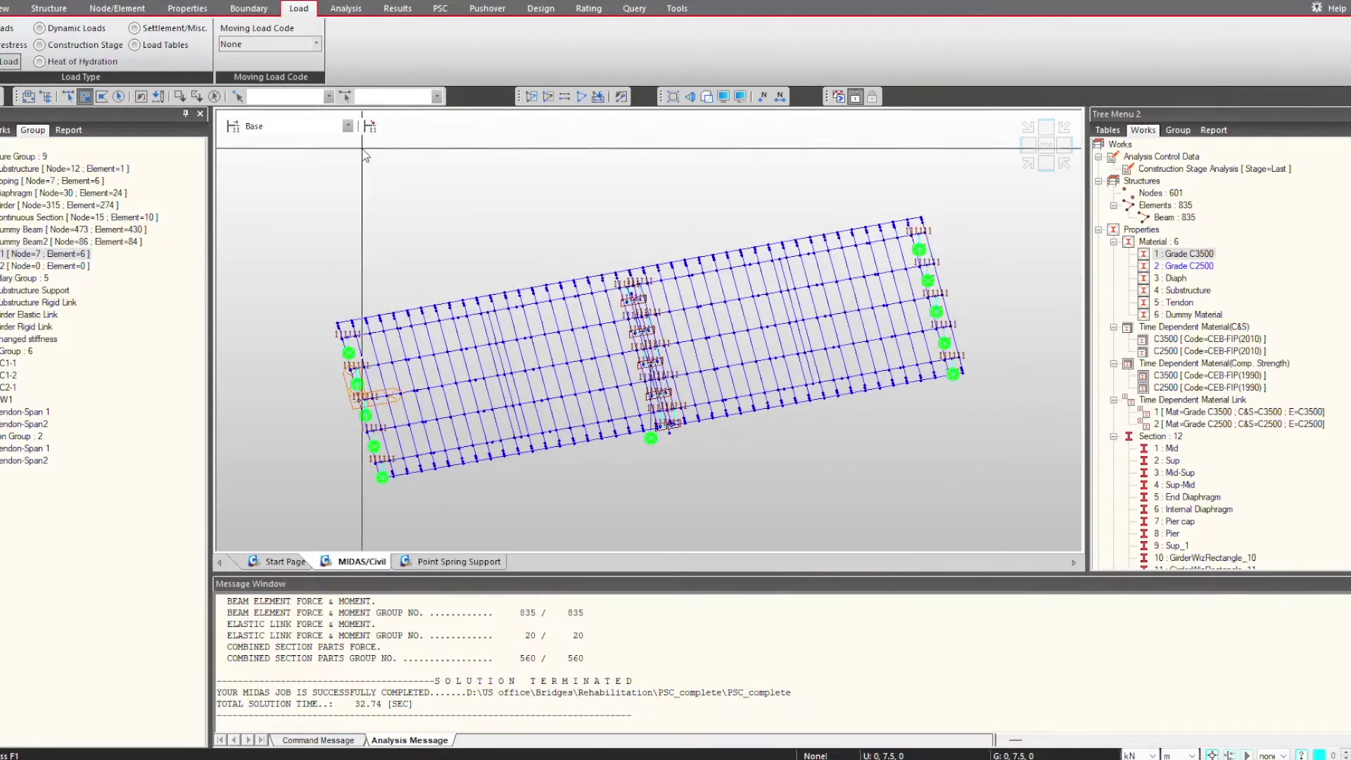
View the model at Stage2, then return the display to Base
{"action": "left_click", "coordinate": [348, 126]}
{"action": "left_click", "coordinate": [318, 169]}
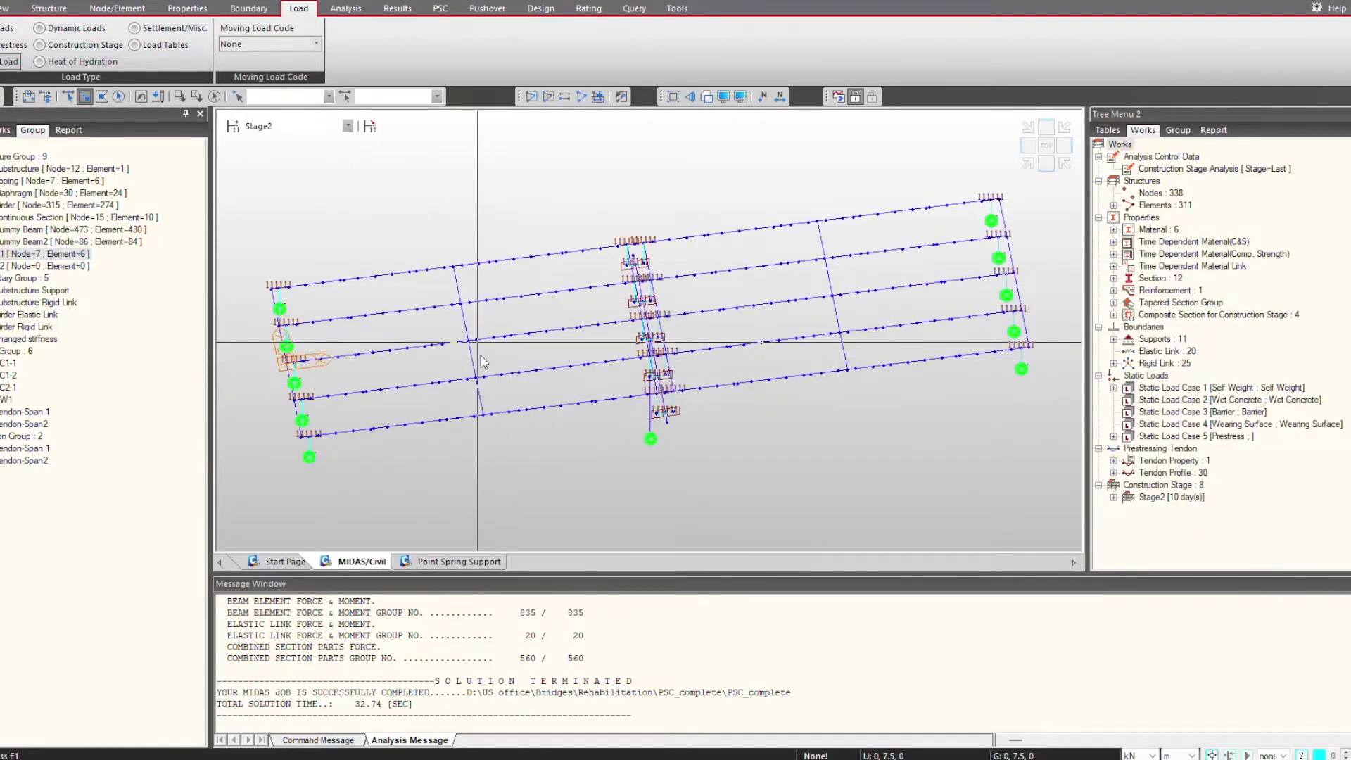
{"action": "left_click", "coordinate": [333, 127]}
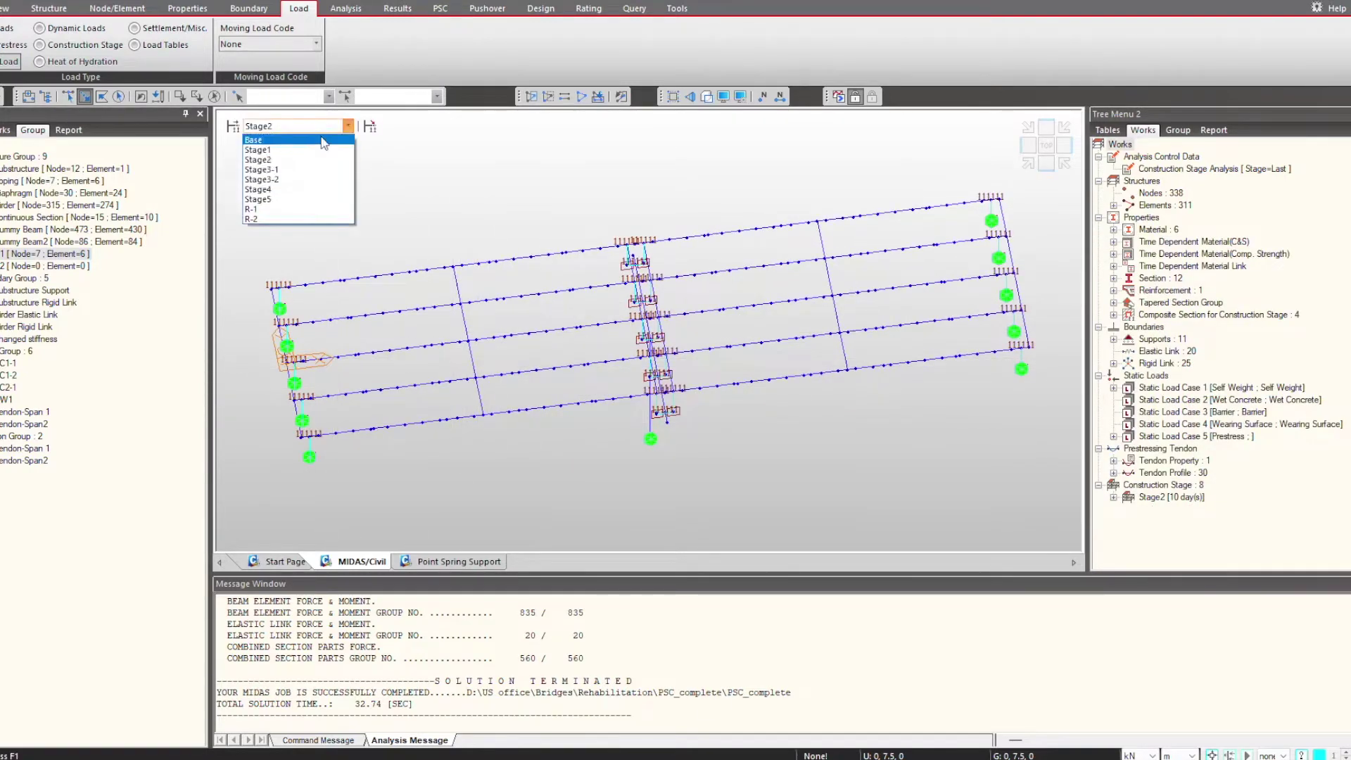
{"action": "left_click", "coordinate": [323, 140]}
Deactivate group R1 in stage R-1 with 100% redistribution
{"action": "left_click", "coordinate": [233, 126]}
{"action": "left_click", "coordinate": [556, 408]}
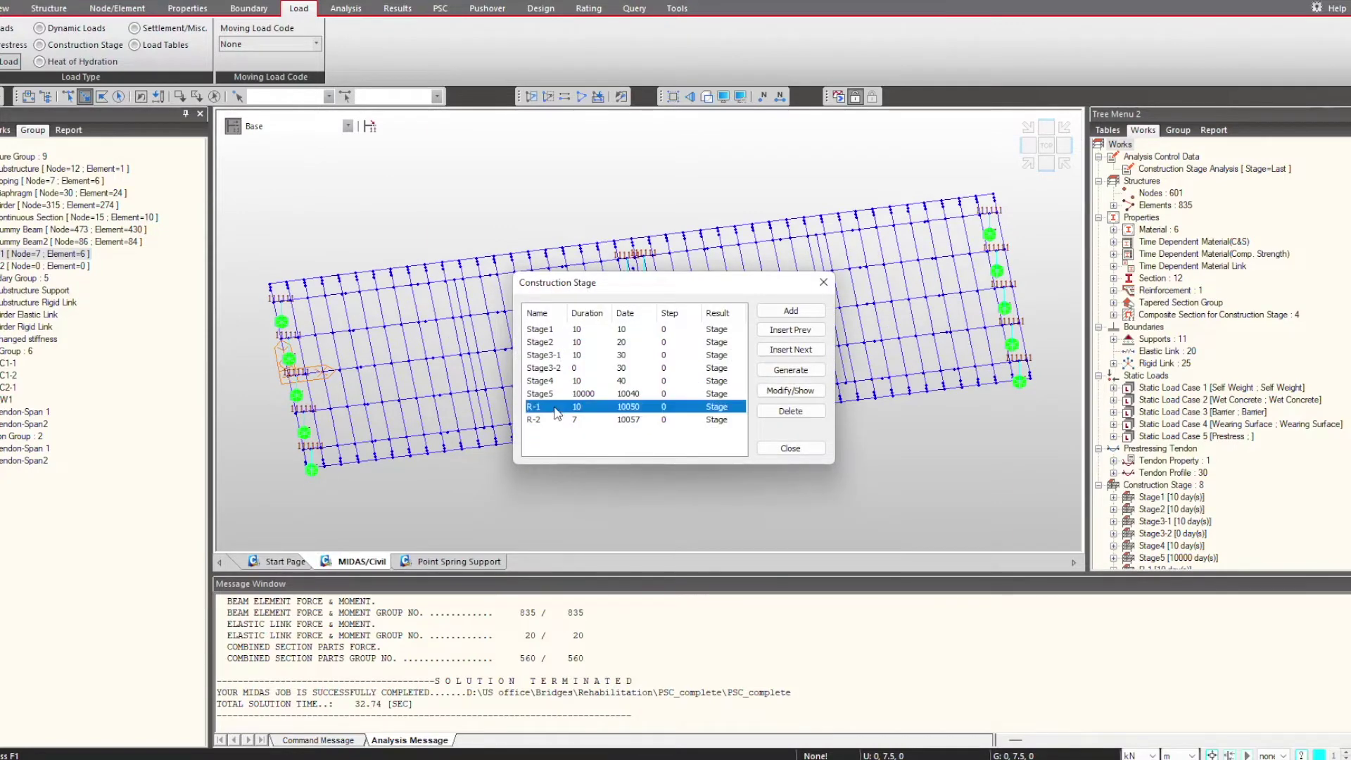
{"action": "double_click", "coordinate": [555, 407]}
{"action": "left_click", "coordinate": [415, 423]}
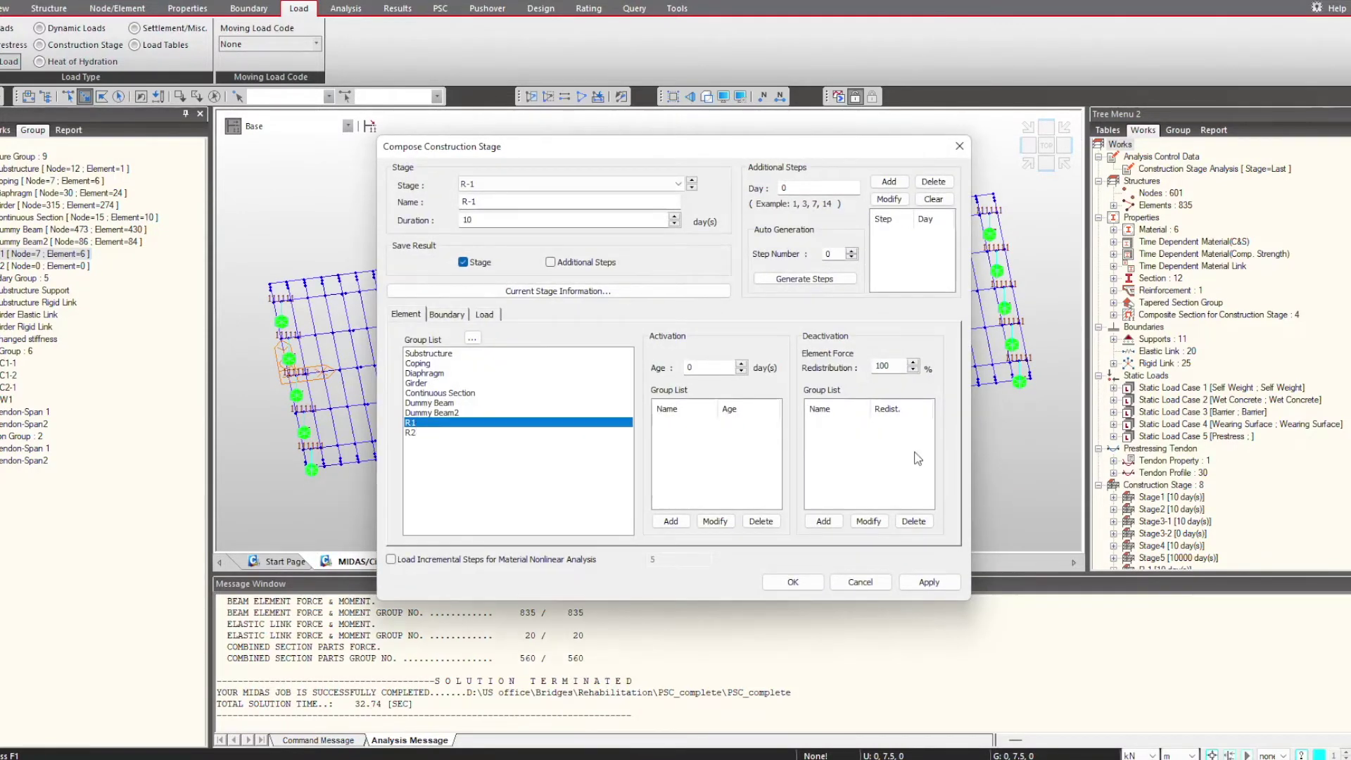
{"action": "left_click", "coordinate": [823, 521]}
{"action": "left_click", "coordinate": [793, 583]}
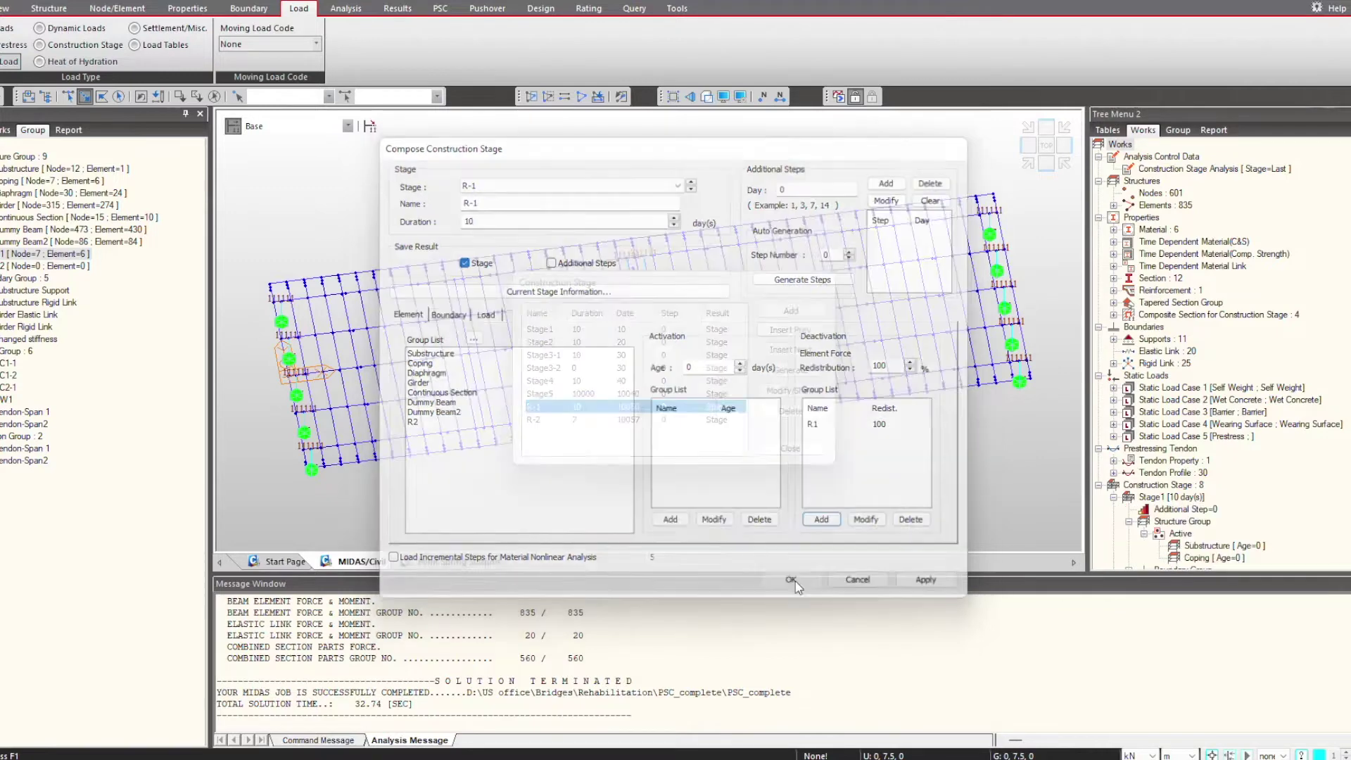
{"action": "left_click", "coordinate": [769, 449]}
Display the model at Stage5, then at stage R-1
{"action": "left_click", "coordinate": [348, 126]}
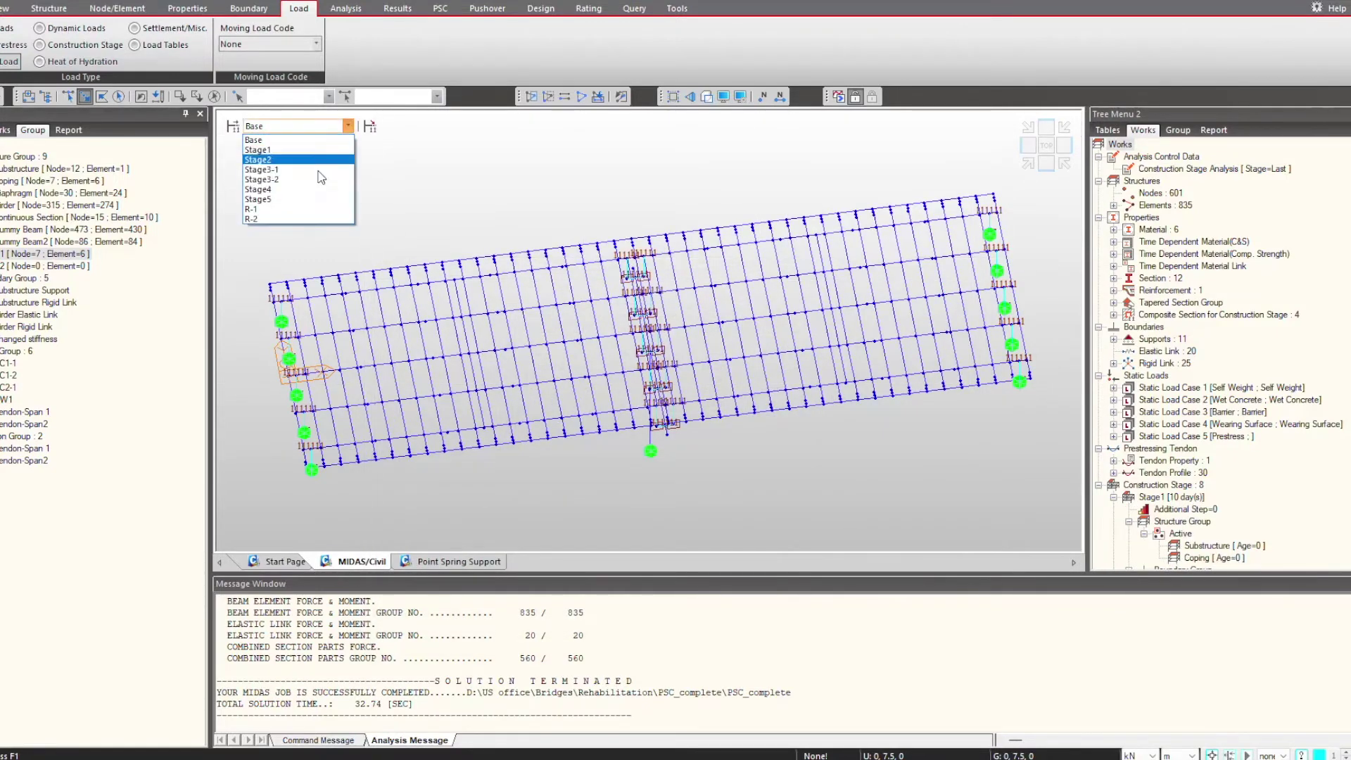
{"action": "left_click", "coordinate": [295, 200]}
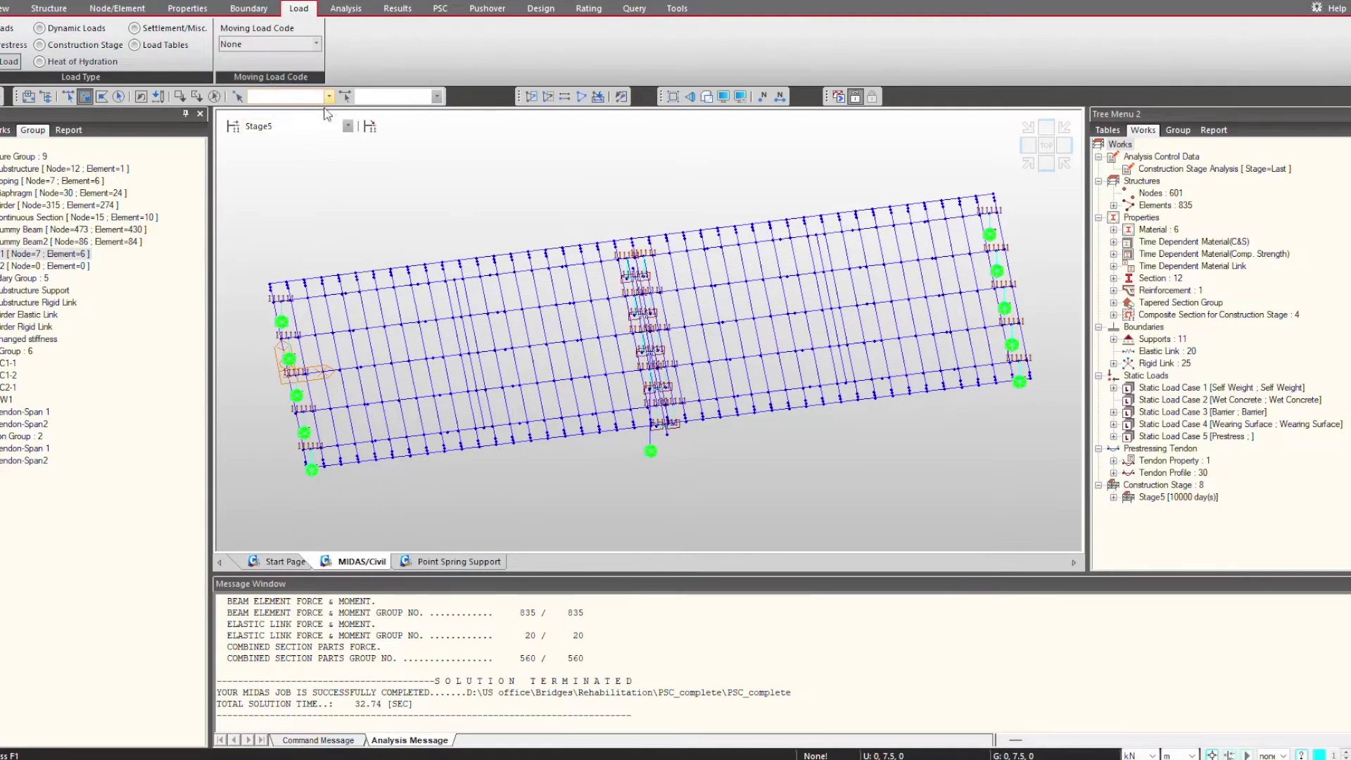
{"action": "left_click", "coordinate": [348, 126]}
{"action": "left_click", "coordinate": [313, 210]}
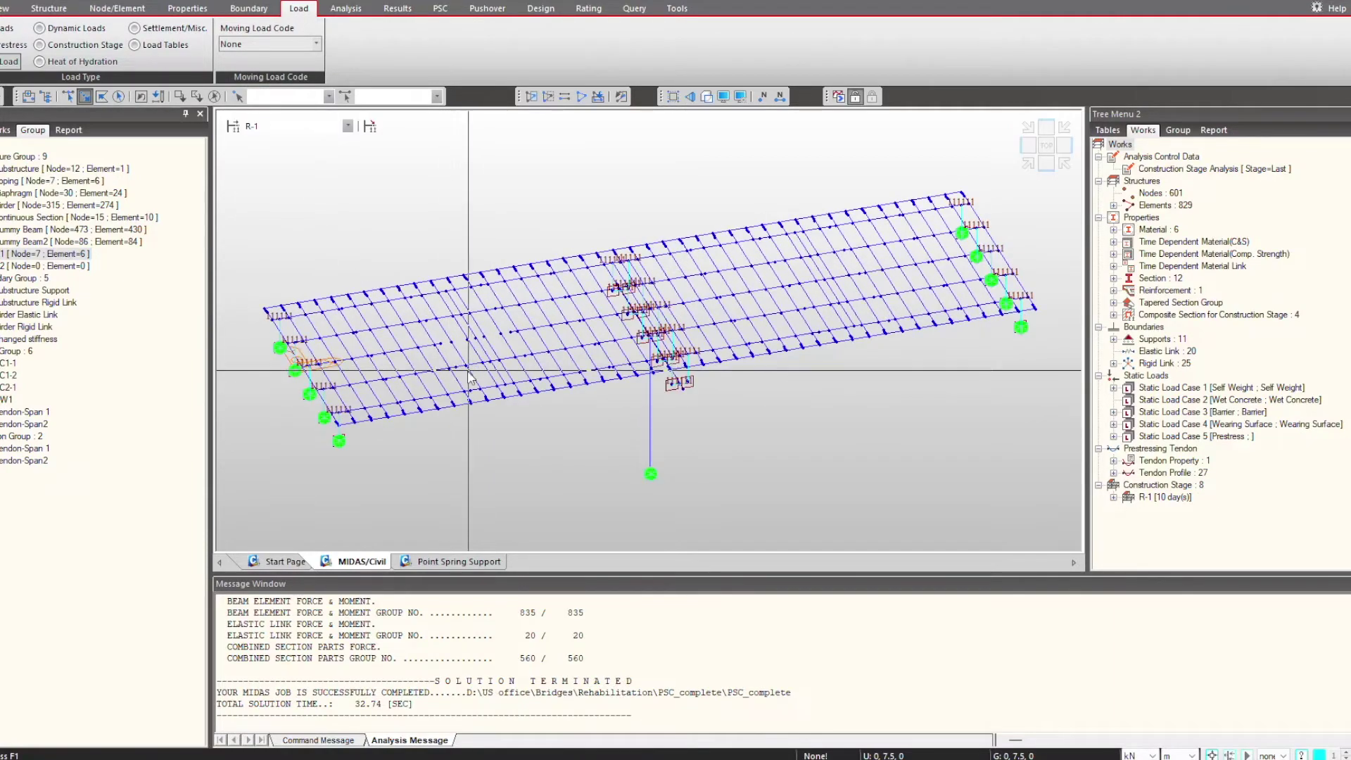
{"action": "scroll", "coordinate": [448, 355], "scroll_direction": "up", "scroll_amount": 5}
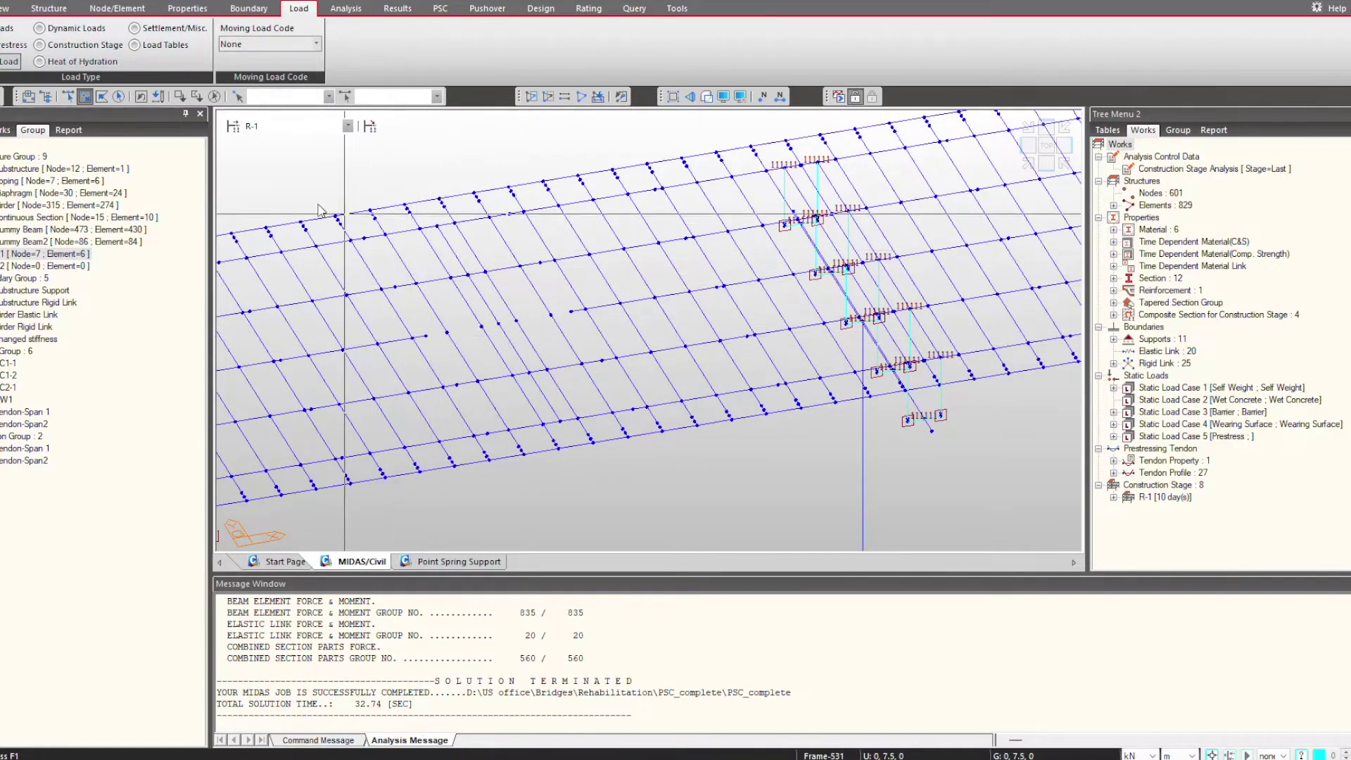
Try adding boundary group 'Temp support', then switch the model to the Base stage after it fails
{"action": "right_click", "coordinate": [10, 278]}
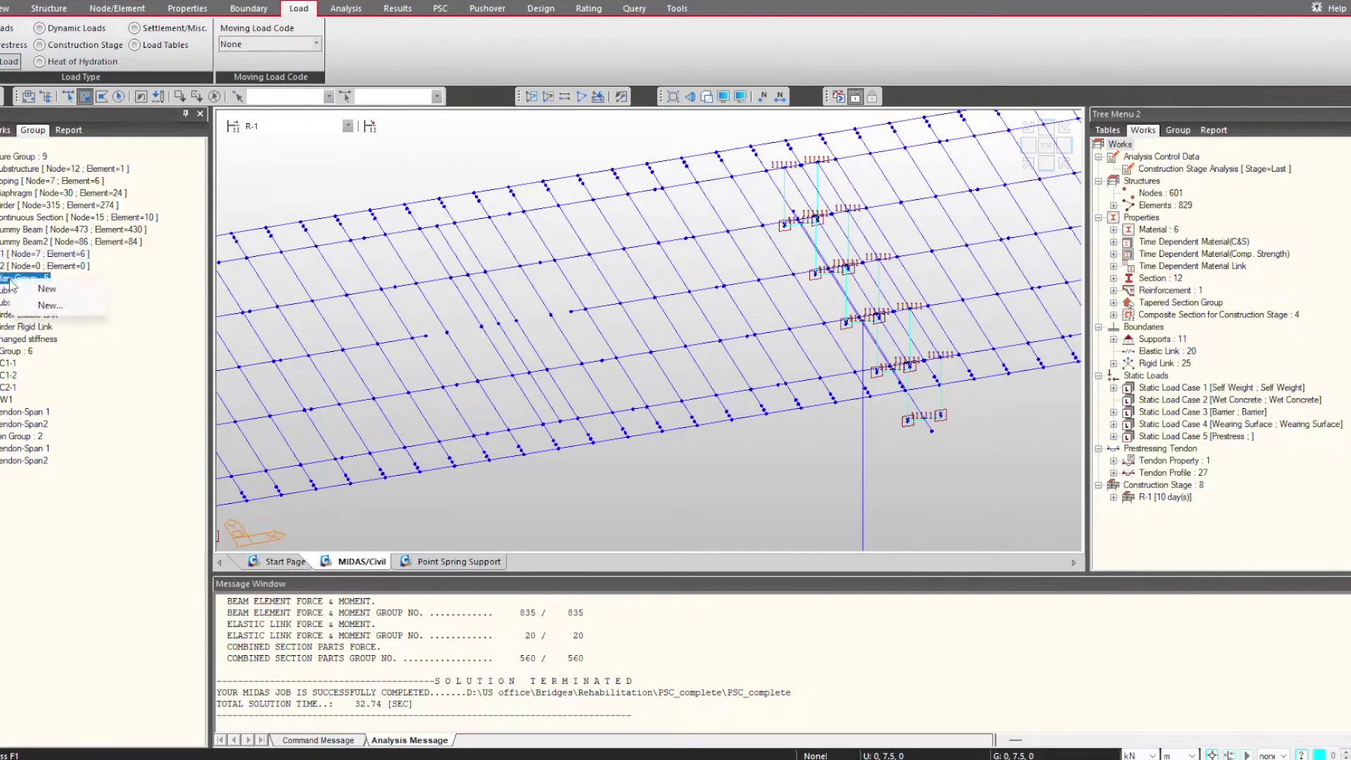
{"action": "left_click", "coordinate": [54, 307]}
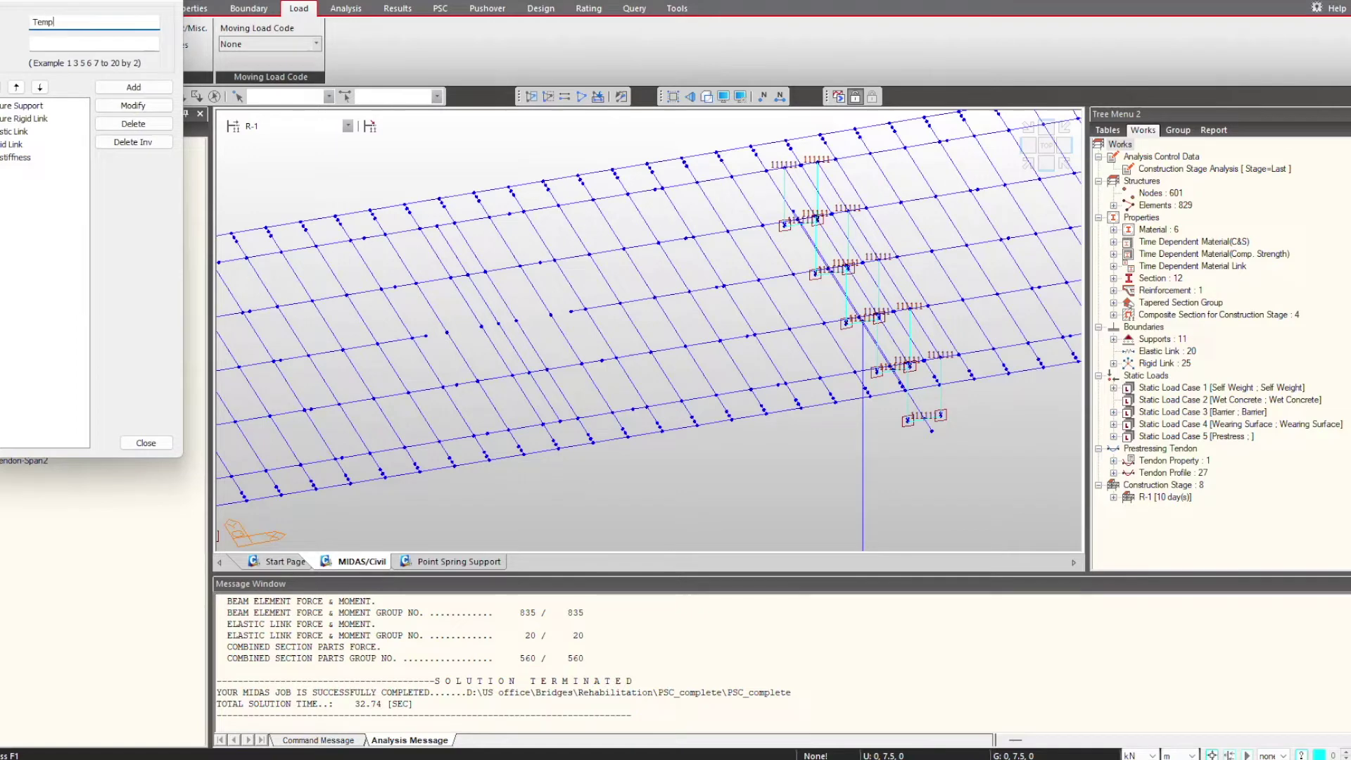
{"action": "type", "text": "Temp support"}
{"action": "left_click", "coordinate": [135, 87]}
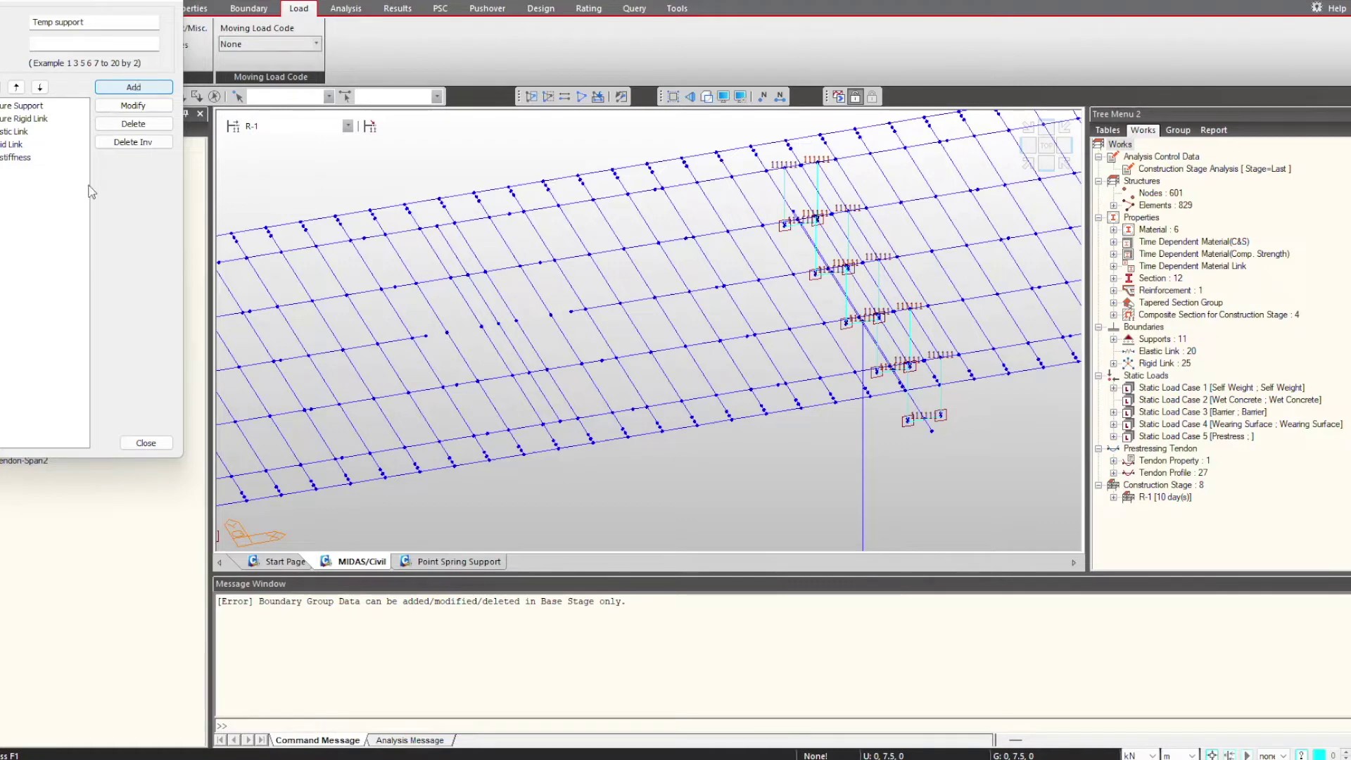
{"action": "left_click", "coordinate": [145, 443]}
{"action": "left_click", "coordinate": [347, 125]}
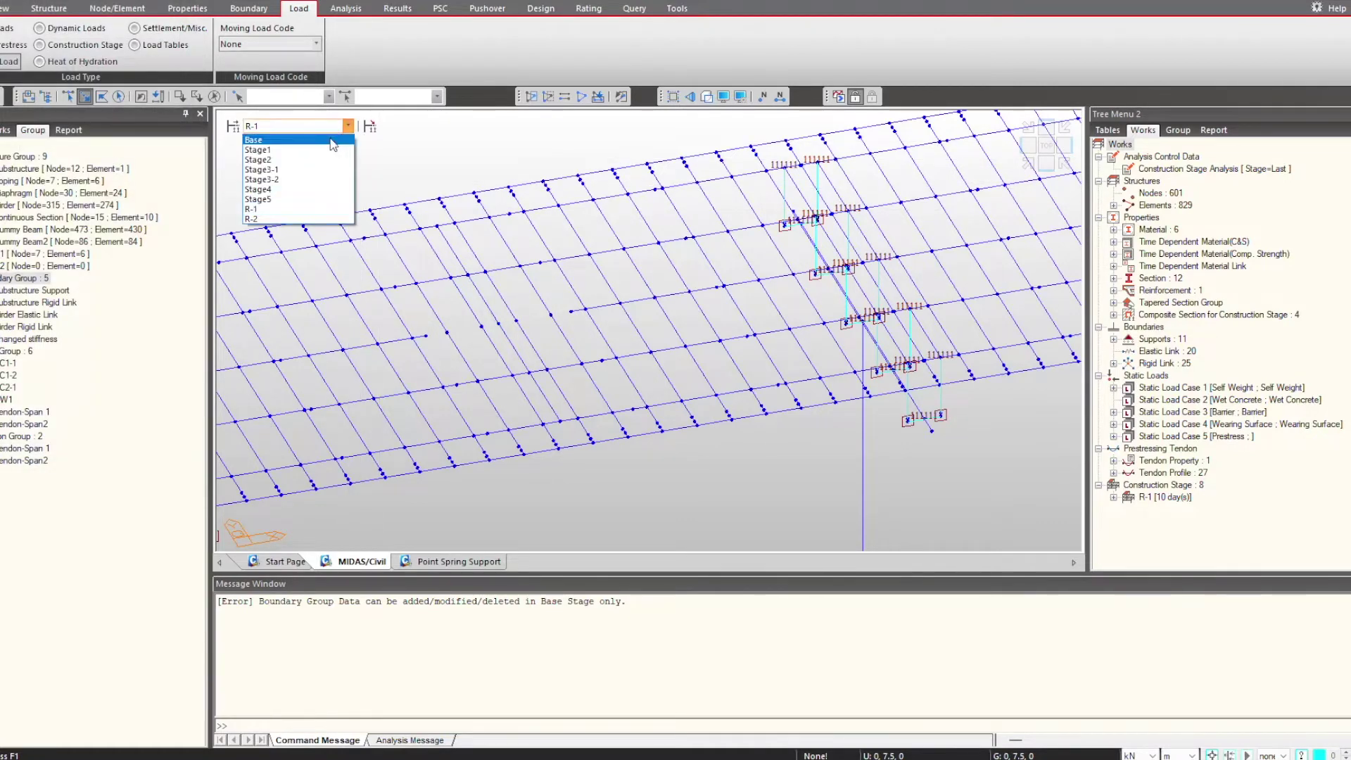
{"action": "left_click", "coordinate": [332, 140]}
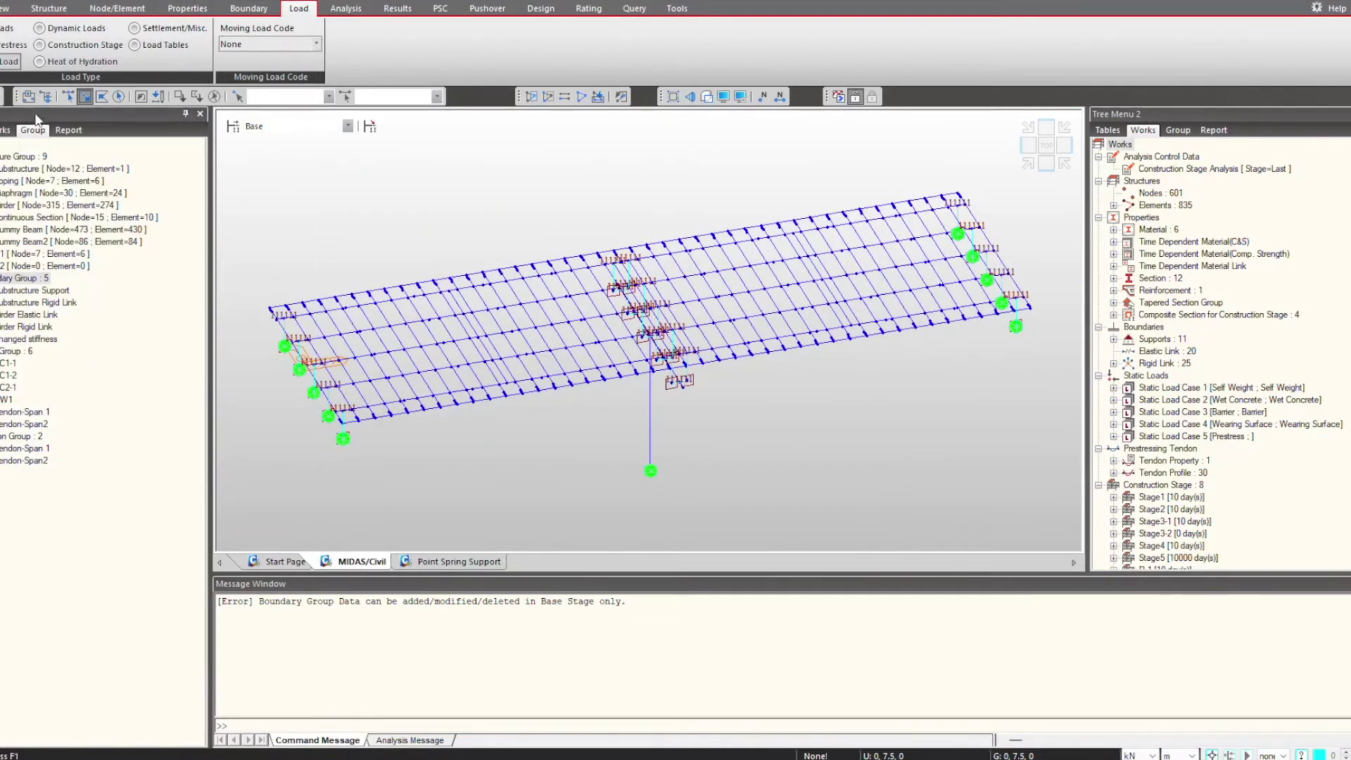
Add the 'Temp support' boundary group in the Base stage
{"action": "right_click", "coordinate": [26, 279]}
{"action": "left_click", "coordinate": [64, 305]}
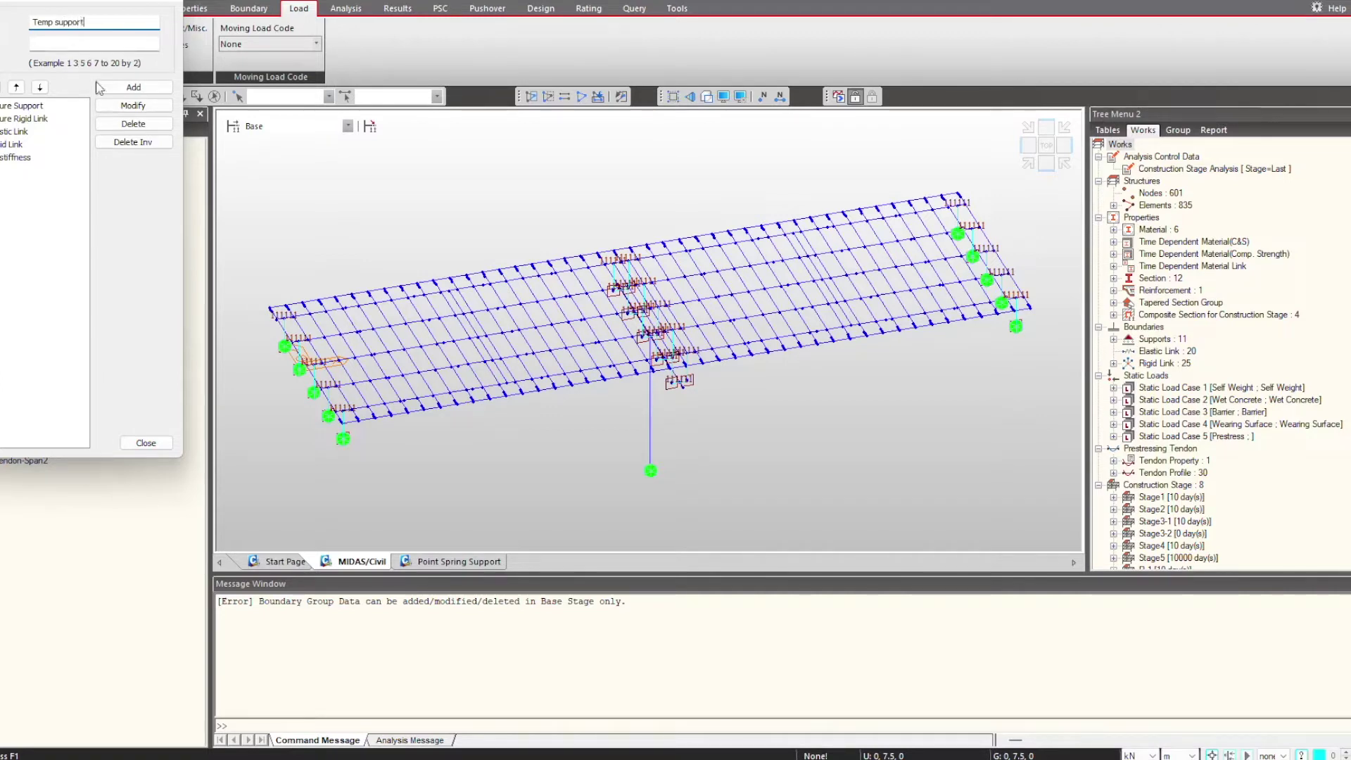
{"action": "left_click", "coordinate": [123, 87]}
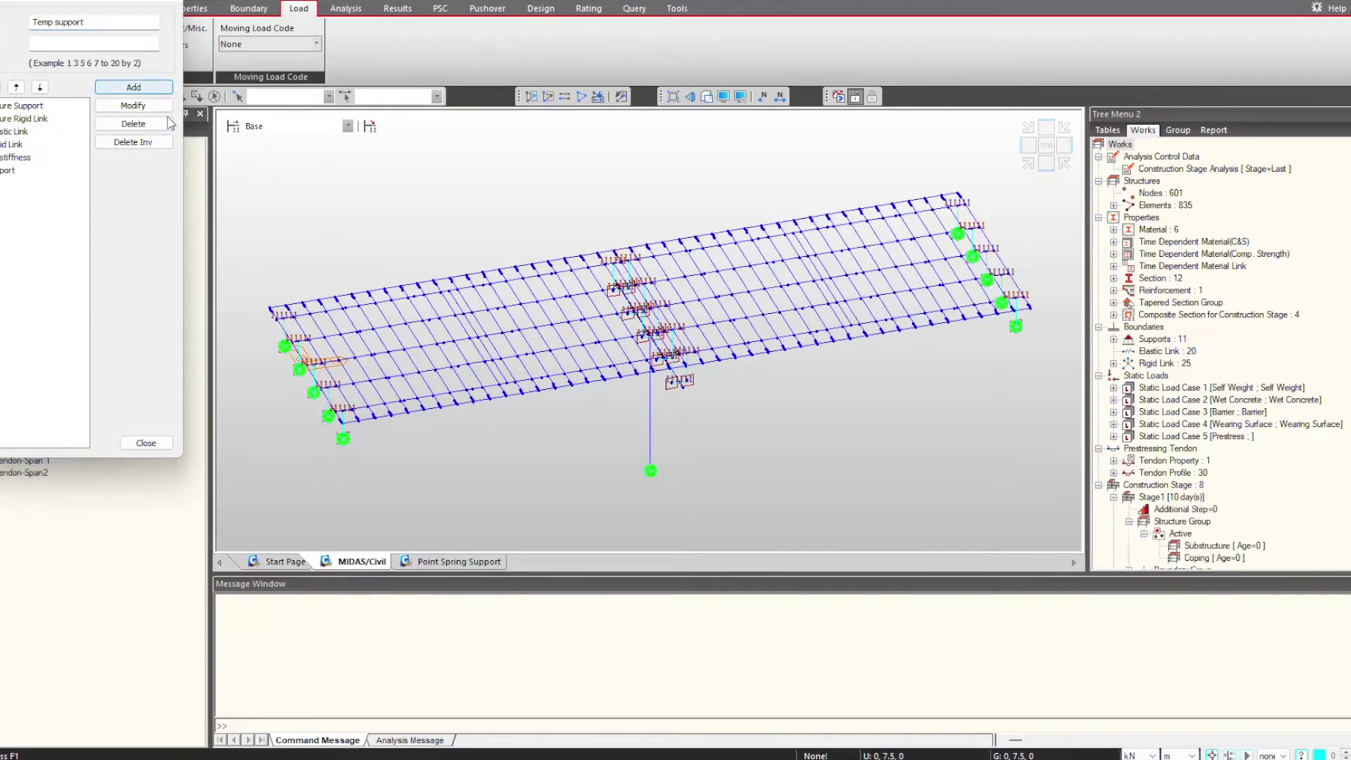
{"action": "left_click", "coordinate": [145, 444]}
Set up point springs in boundary group Temp support with translational stiffness values of 10
{"action": "left_click", "coordinate": [248, 9]}
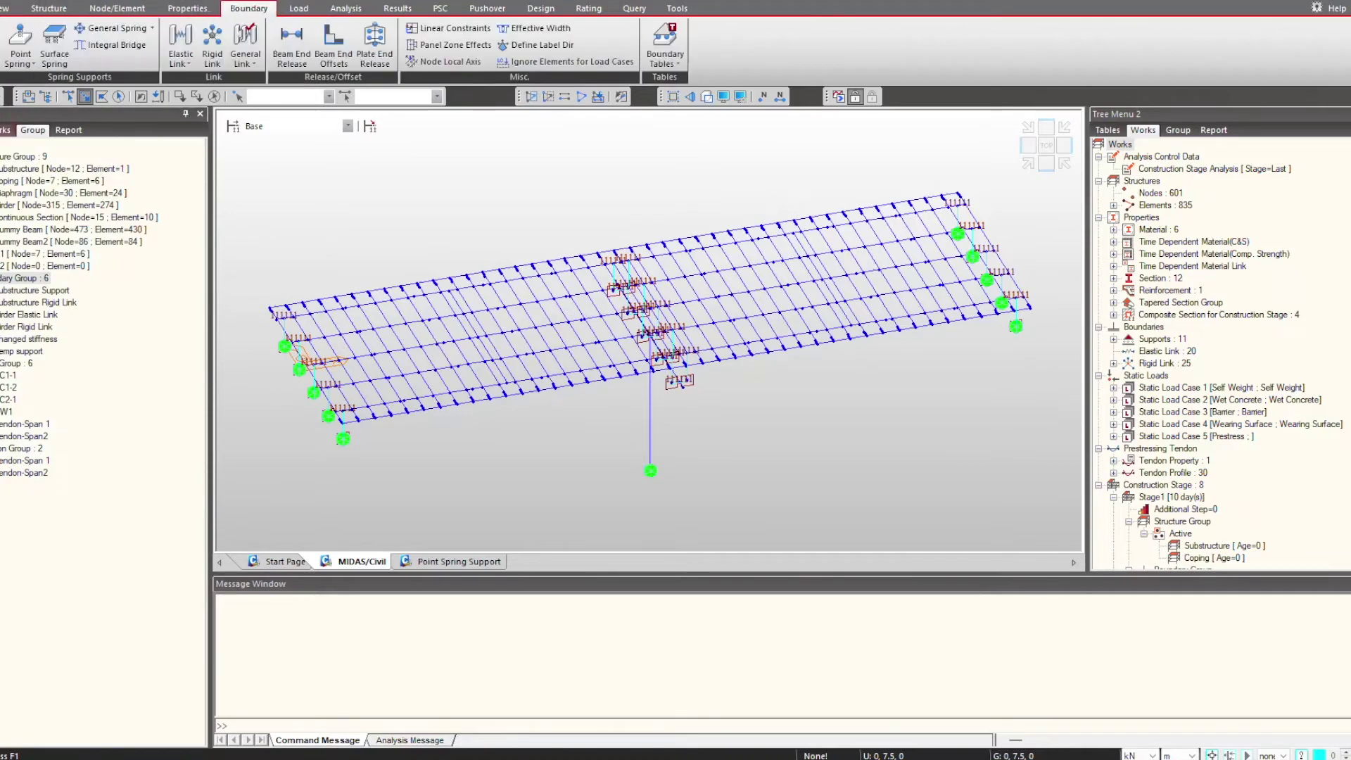
{"action": "left_click", "coordinate": [27, 64]}
{"action": "left_click", "coordinate": [74, 199]}
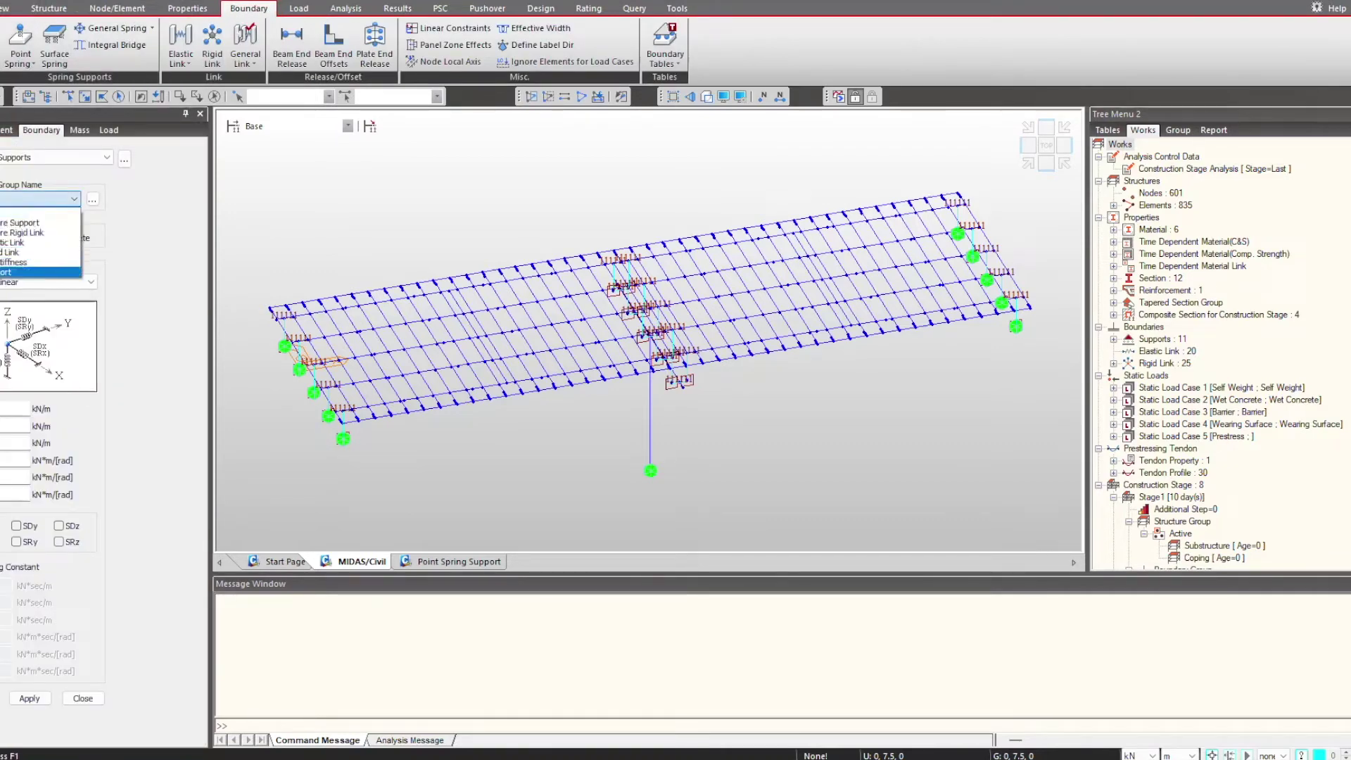
{"action": "left_click", "coordinate": [28, 271]}
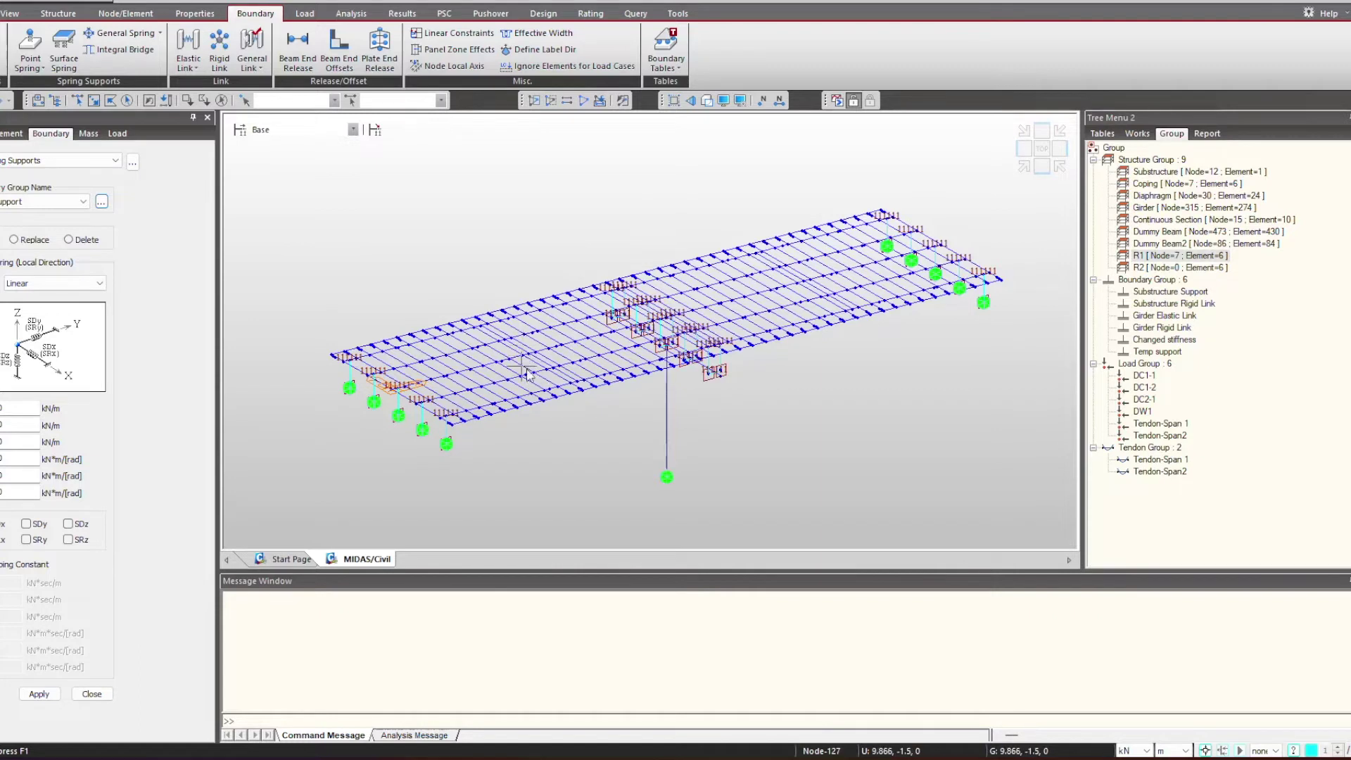
{"action": "double_click", "coordinate": [4, 440]}
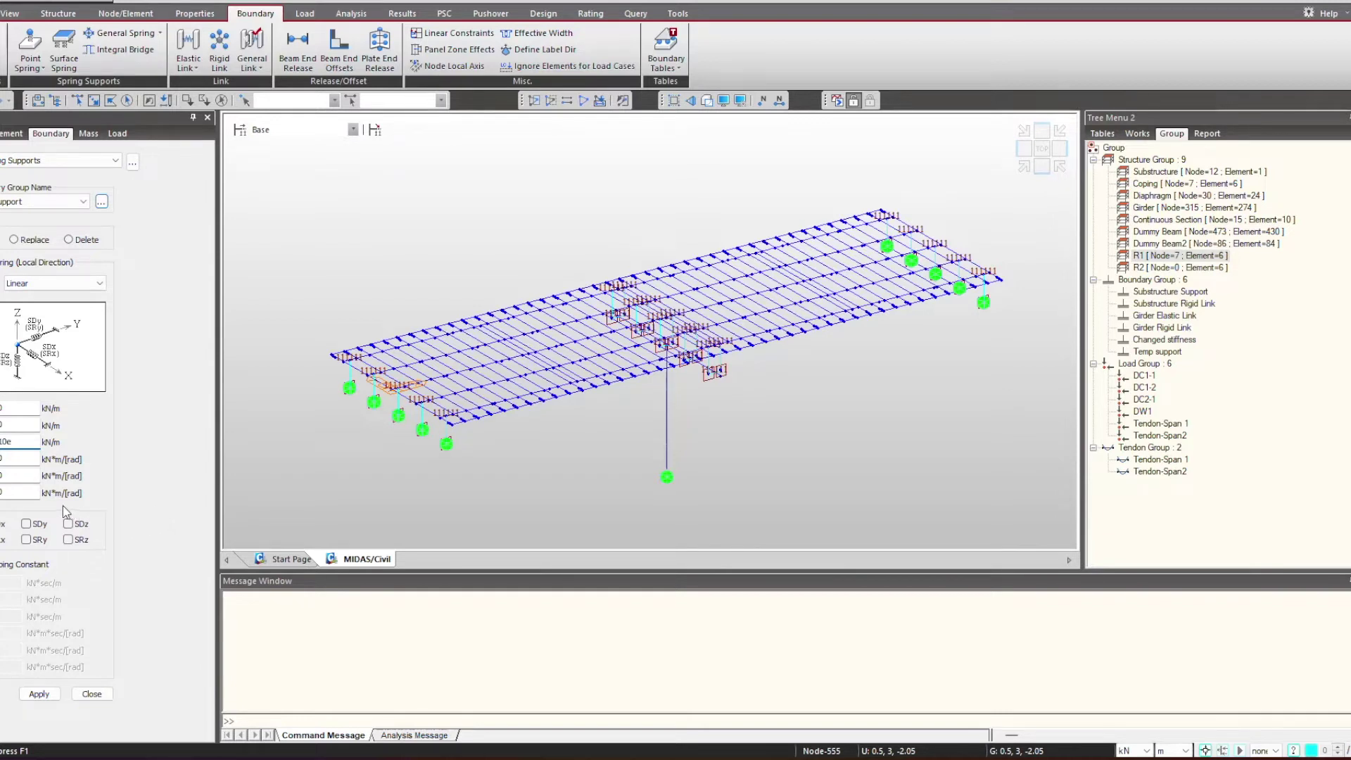
{"action": "left_click", "coordinate": [4, 425]}
{"action": "type", "text": "10"}
{"action": "key", "text": "Tab"}
{"action": "type", "text": "10"}
{"action": "key", "text": "Tab"}
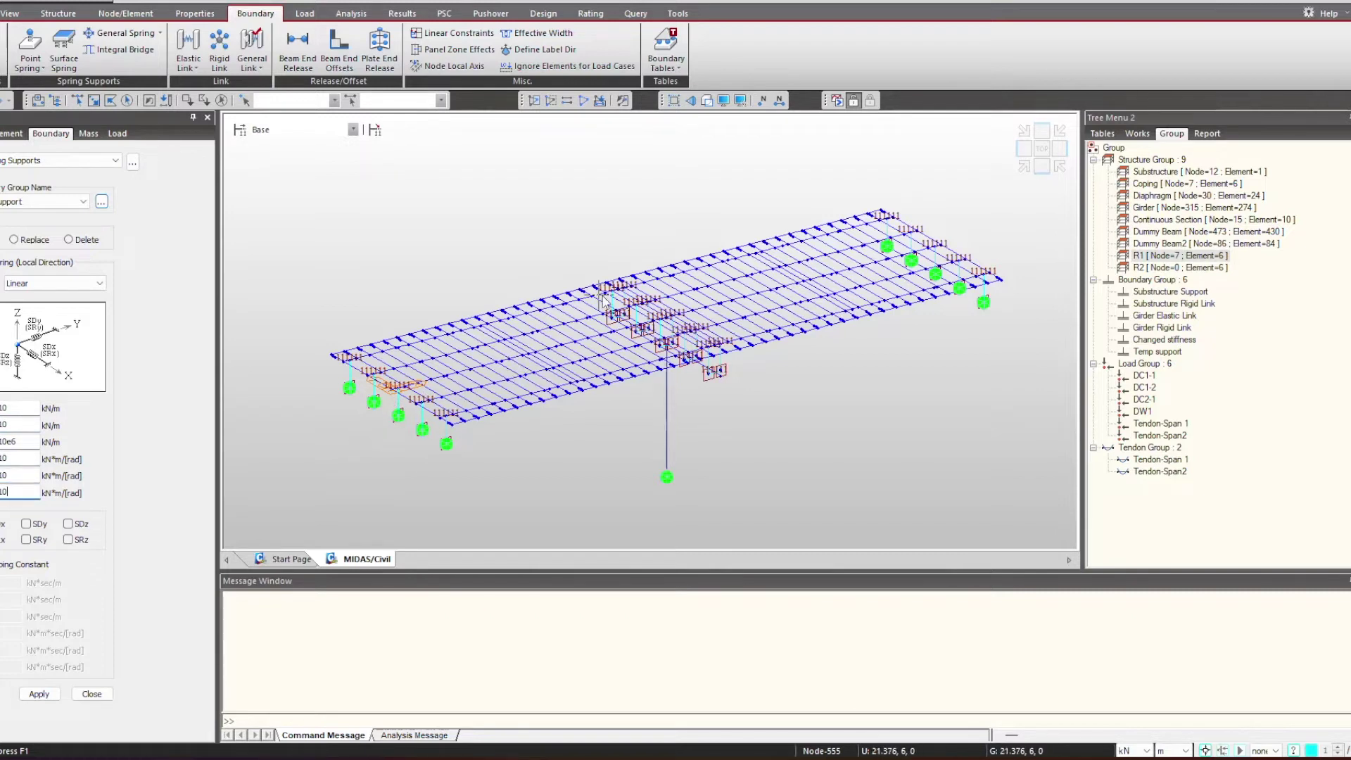
Isolate girder R1 and apply the springs to its end nodes 508 and 510
{"action": "left_click", "coordinate": [1162, 257]}
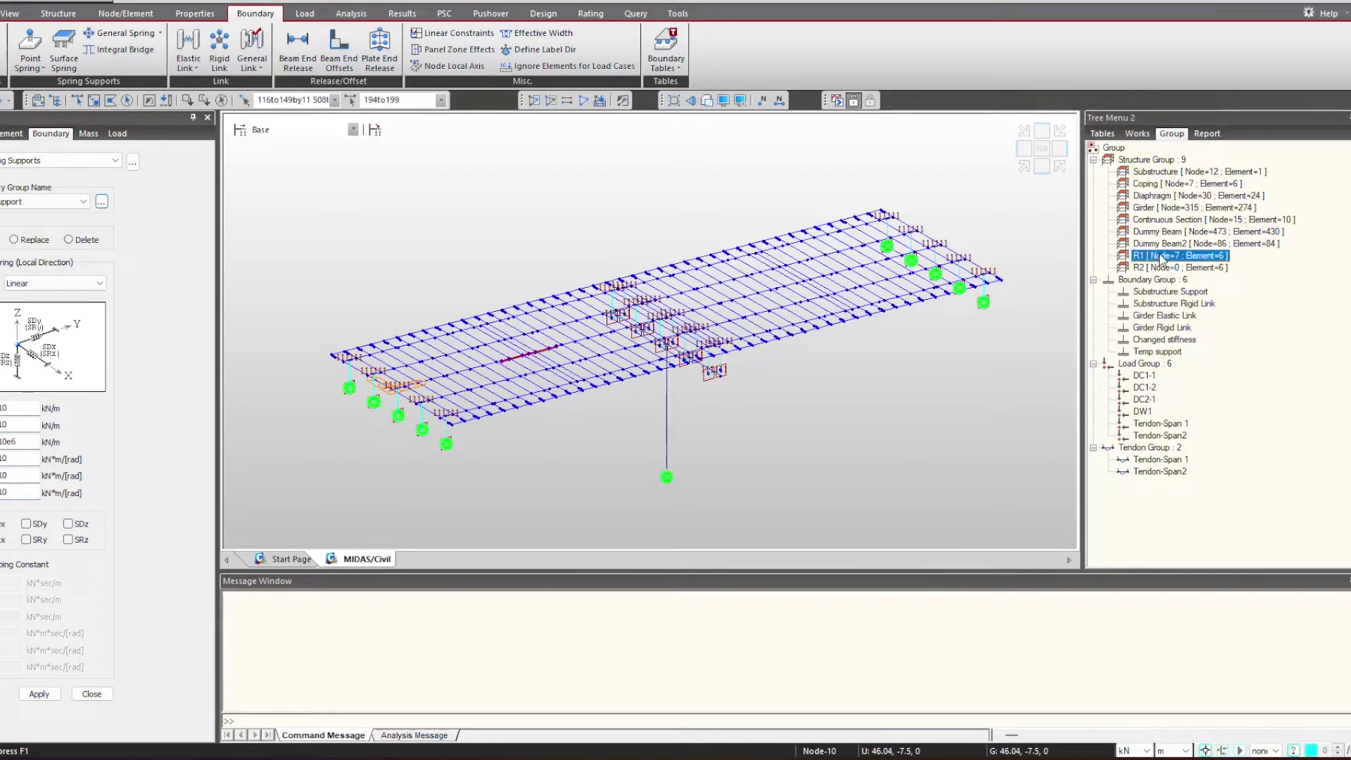
{"action": "left_click", "coordinate": [535, 101]}
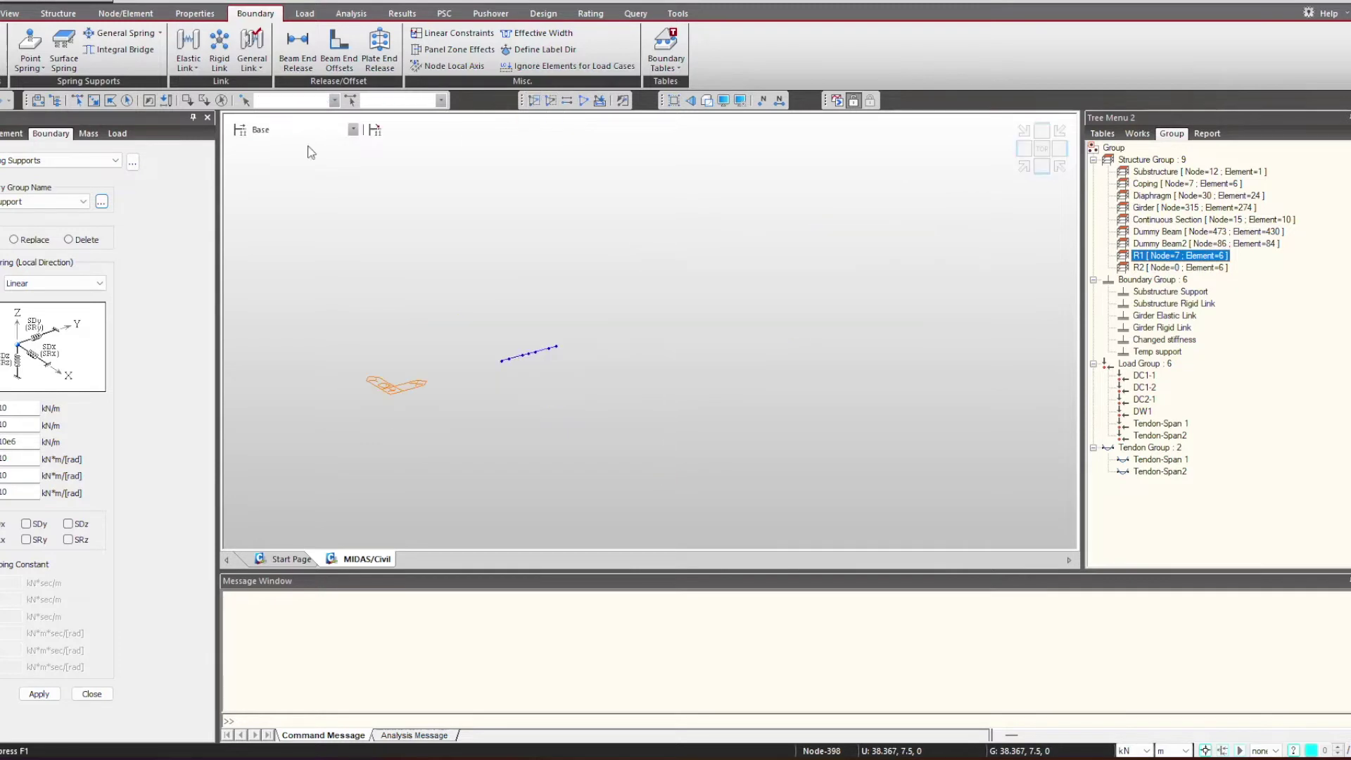
{"action": "left_click", "coordinate": [93, 102]}
{"action": "scroll", "coordinate": [497, 350], "scroll_direction": "up", "scroll_amount": 3}
{"action": "left_click", "coordinate": [490, 371]}
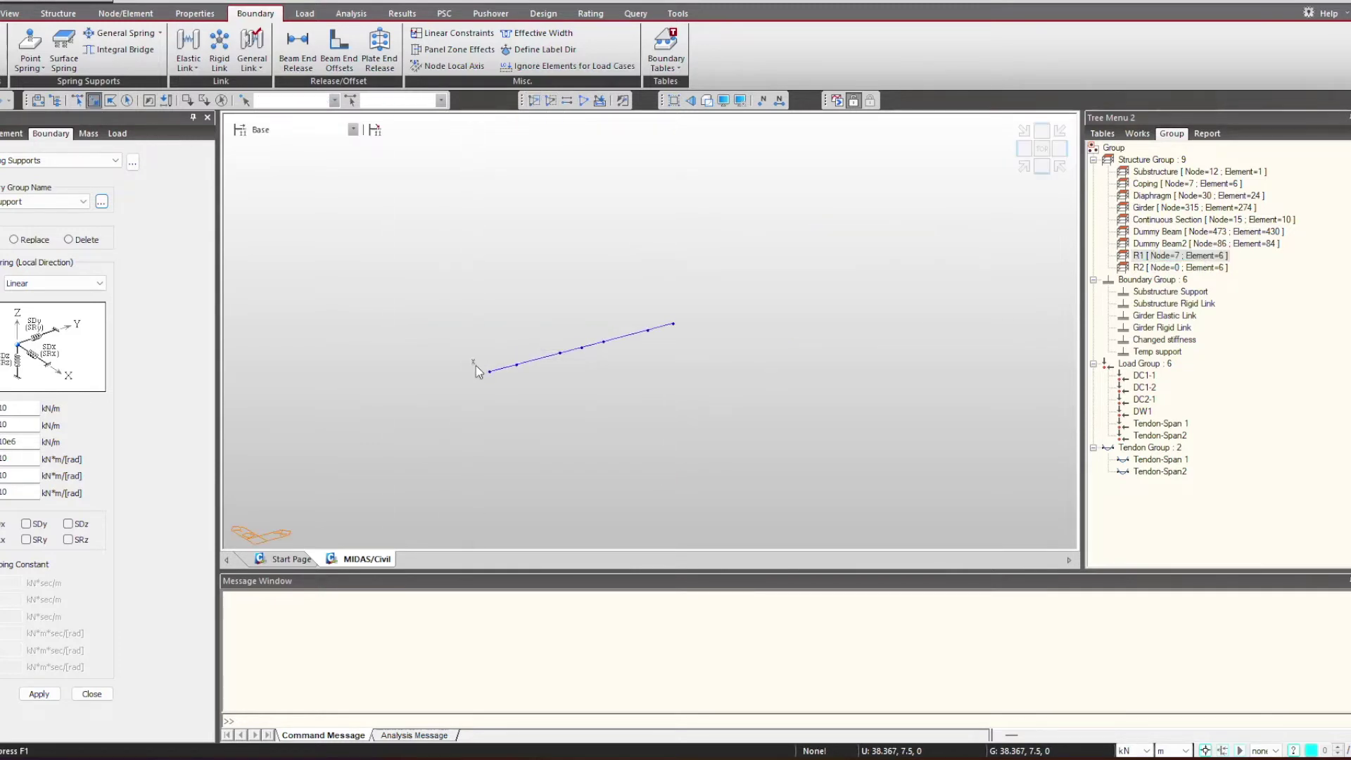
{"action": "left_click", "coordinate": [676, 324]}
{"action": "left_click", "coordinate": [49, 694]}
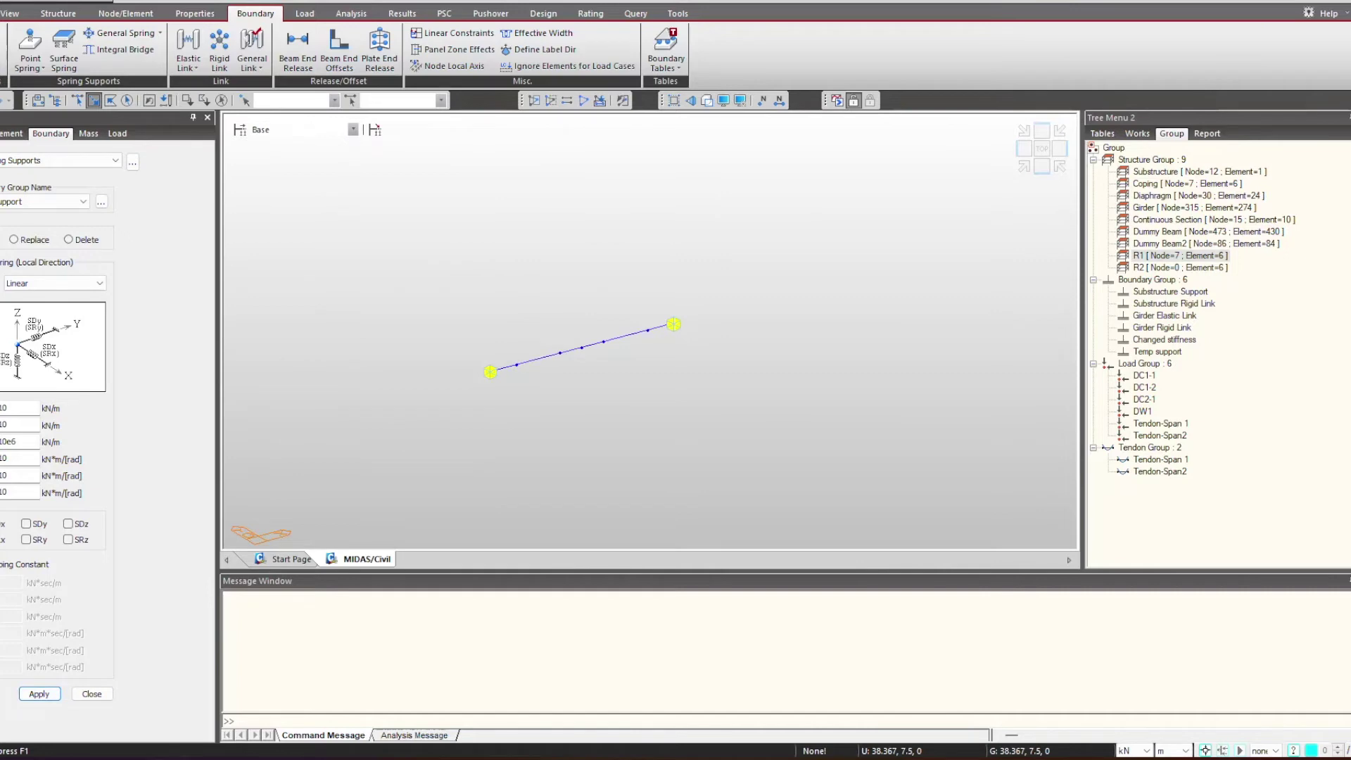
{"action": "left_click", "coordinate": [95, 695]}
Add Temp support to the boundary activation list of stage R-1 and confirm
{"action": "left_click", "coordinate": [240, 130]}
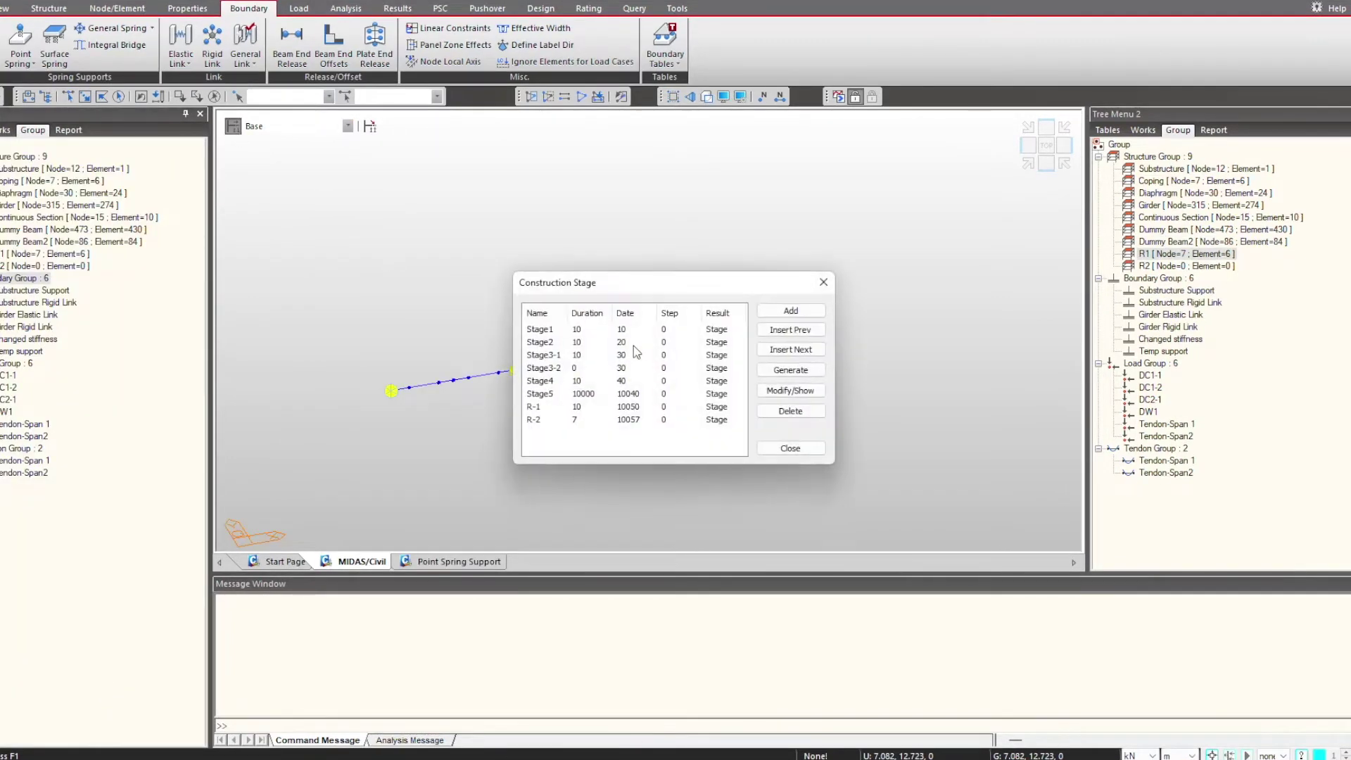
{"action": "double_click", "coordinate": [550, 406]}
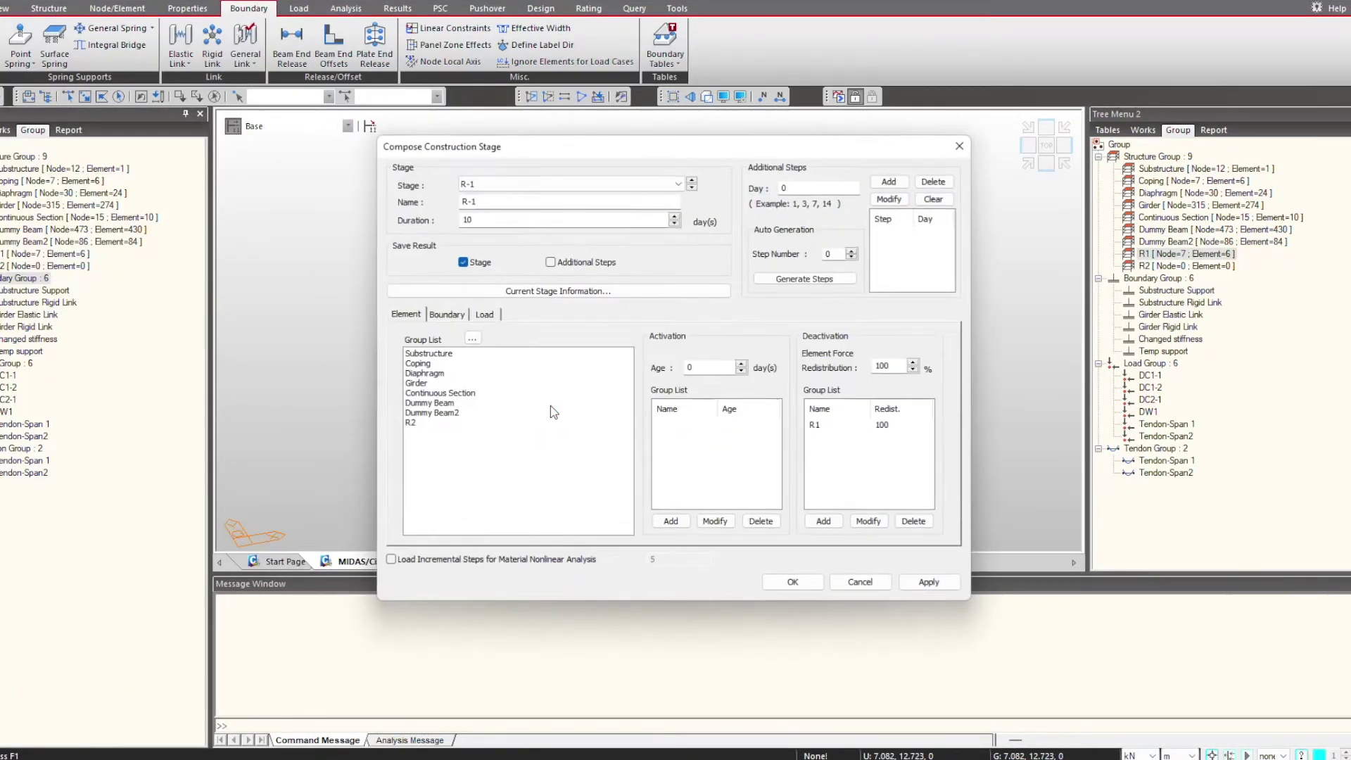
{"action": "left_click", "coordinate": [445, 317]}
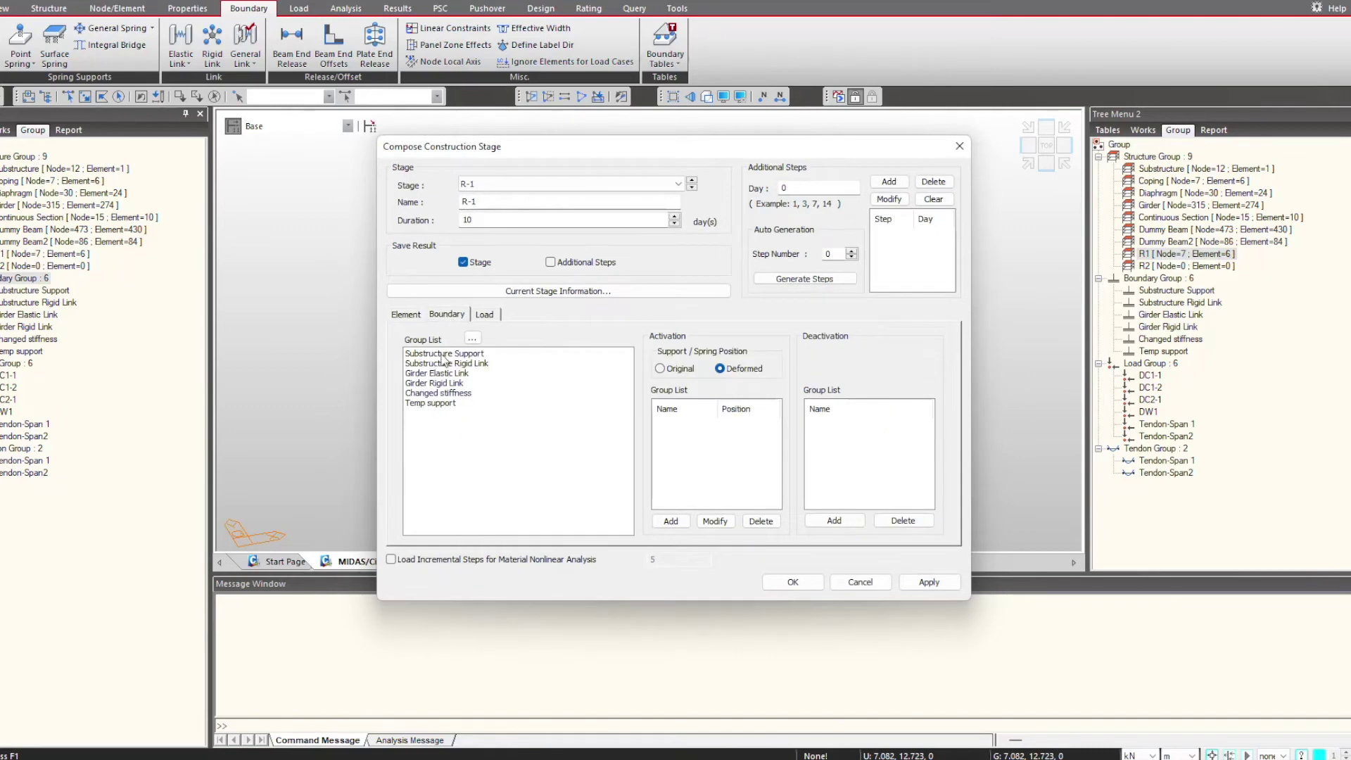
{"action": "left_click", "coordinate": [423, 403]}
{"action": "left_click", "coordinate": [793, 583]}
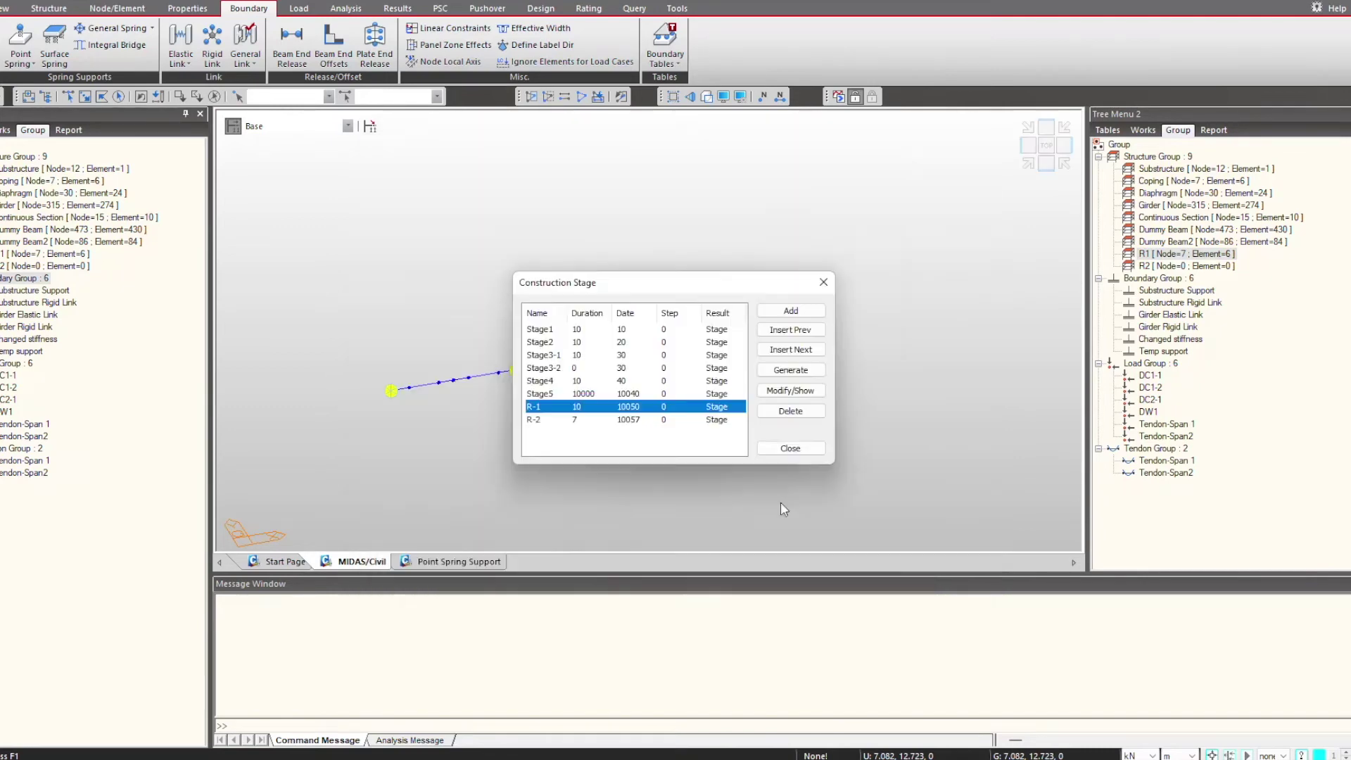
{"action": "left_click", "coordinate": [790, 449]}
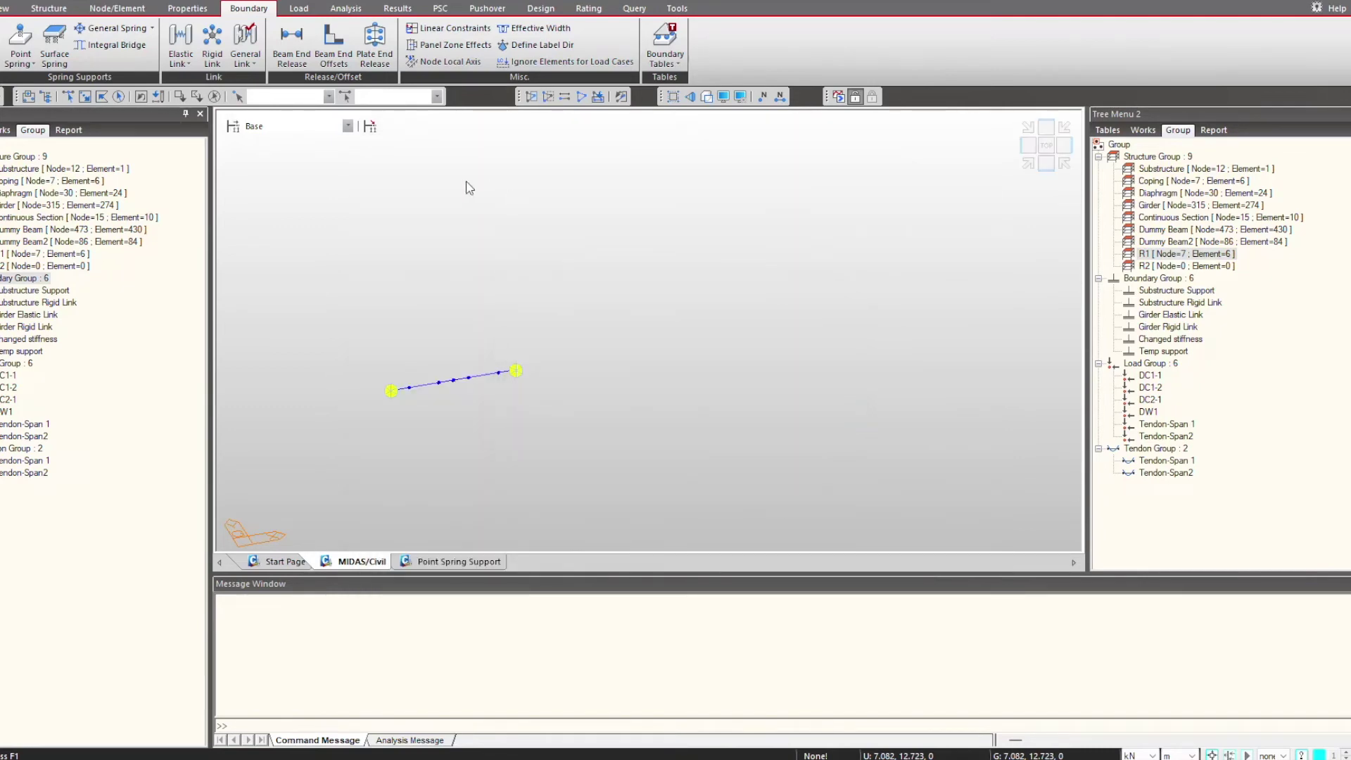
{"action": "left_click", "coordinate": [341, 127]}
View stage R-1, then switch to Base and display only nodes 508 and 510
{"action": "left_click", "coordinate": [309, 203]}
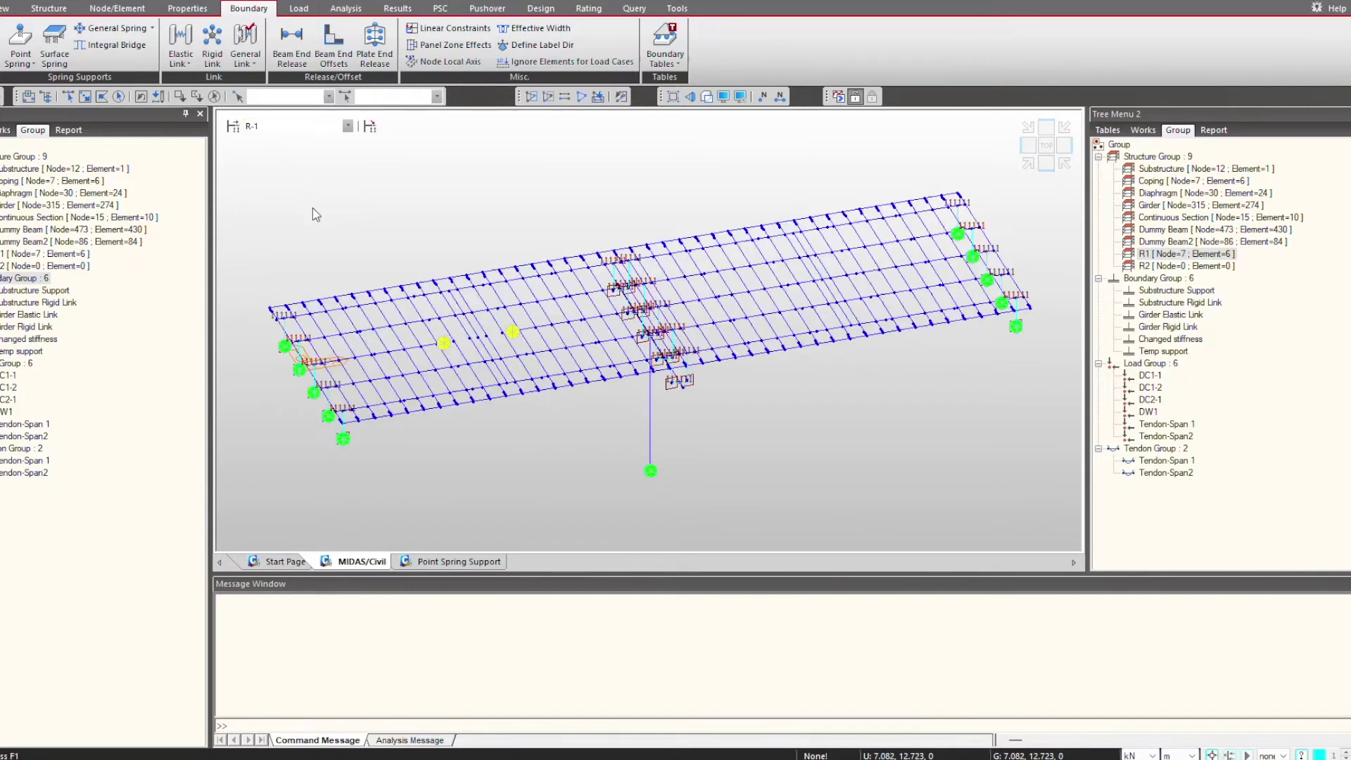
{"action": "scroll", "coordinate": [472, 319], "scroll_direction": "up", "scroll_amount": 4}
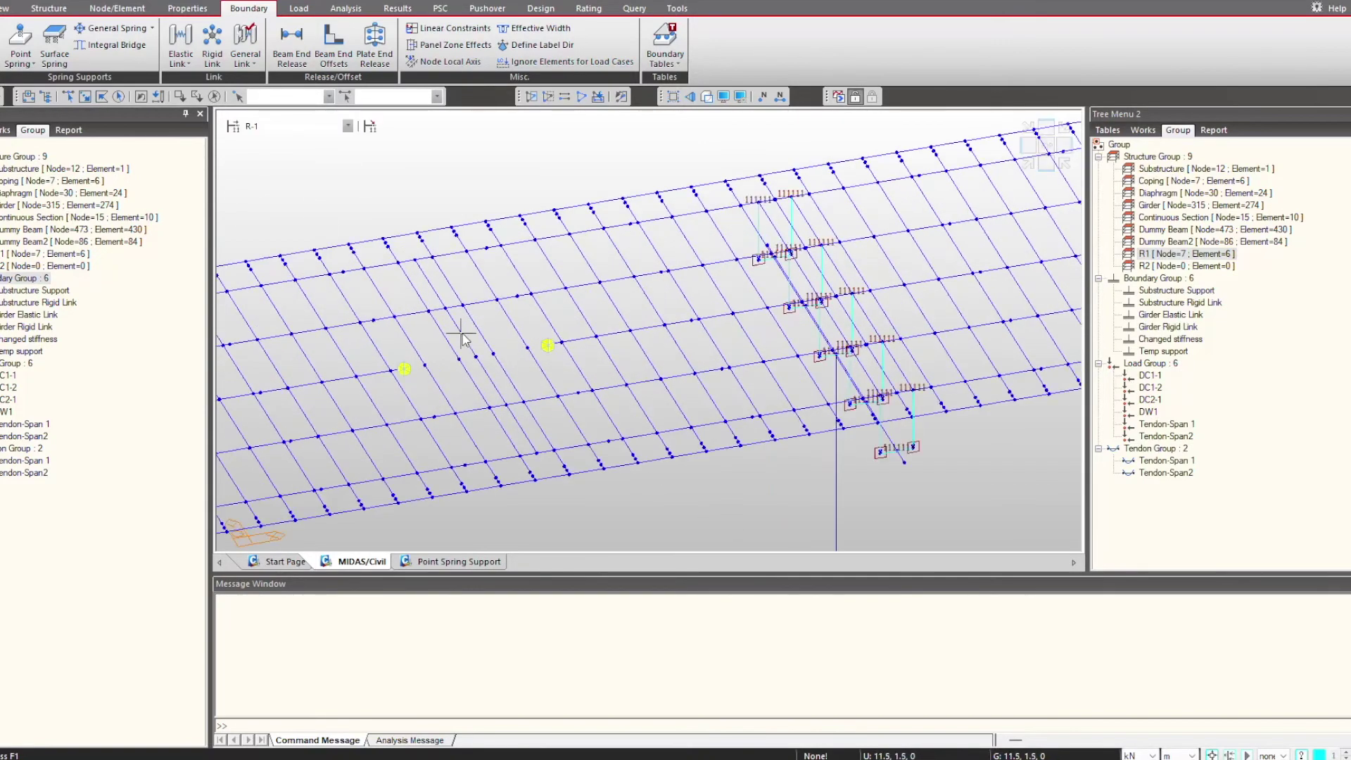
{"action": "scroll", "coordinate": [465, 393], "scroll_direction": "down", "scroll_amount": 1}
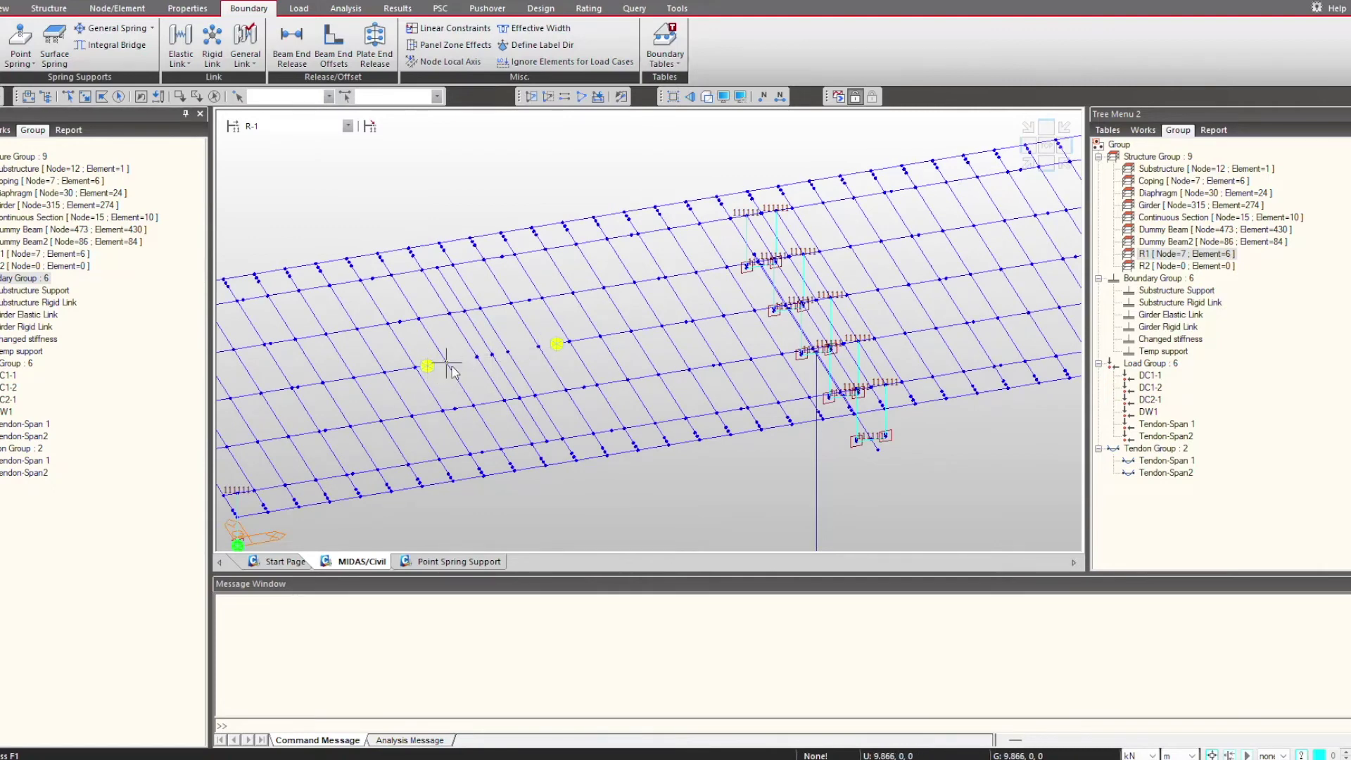
{"action": "left_click", "coordinate": [296, 126]}
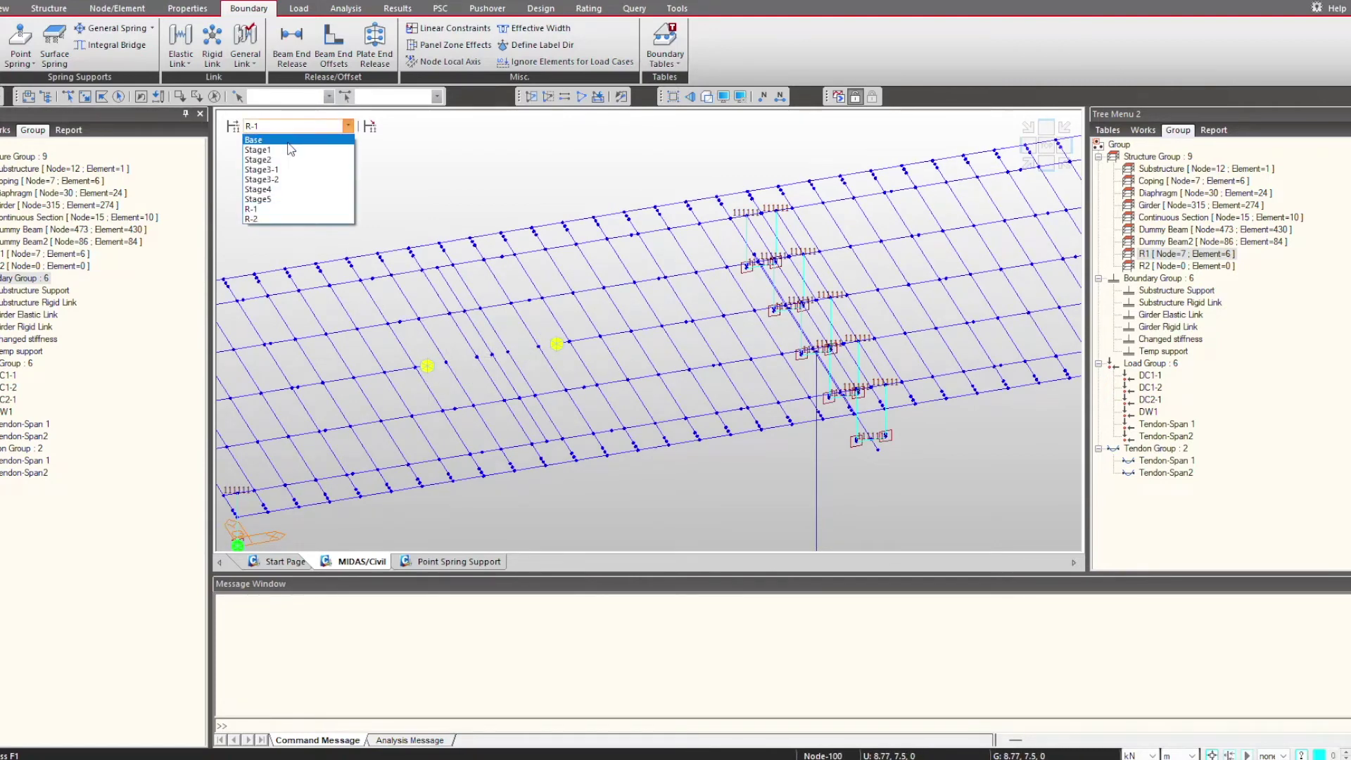
{"action": "left_click", "coordinate": [291, 149]}
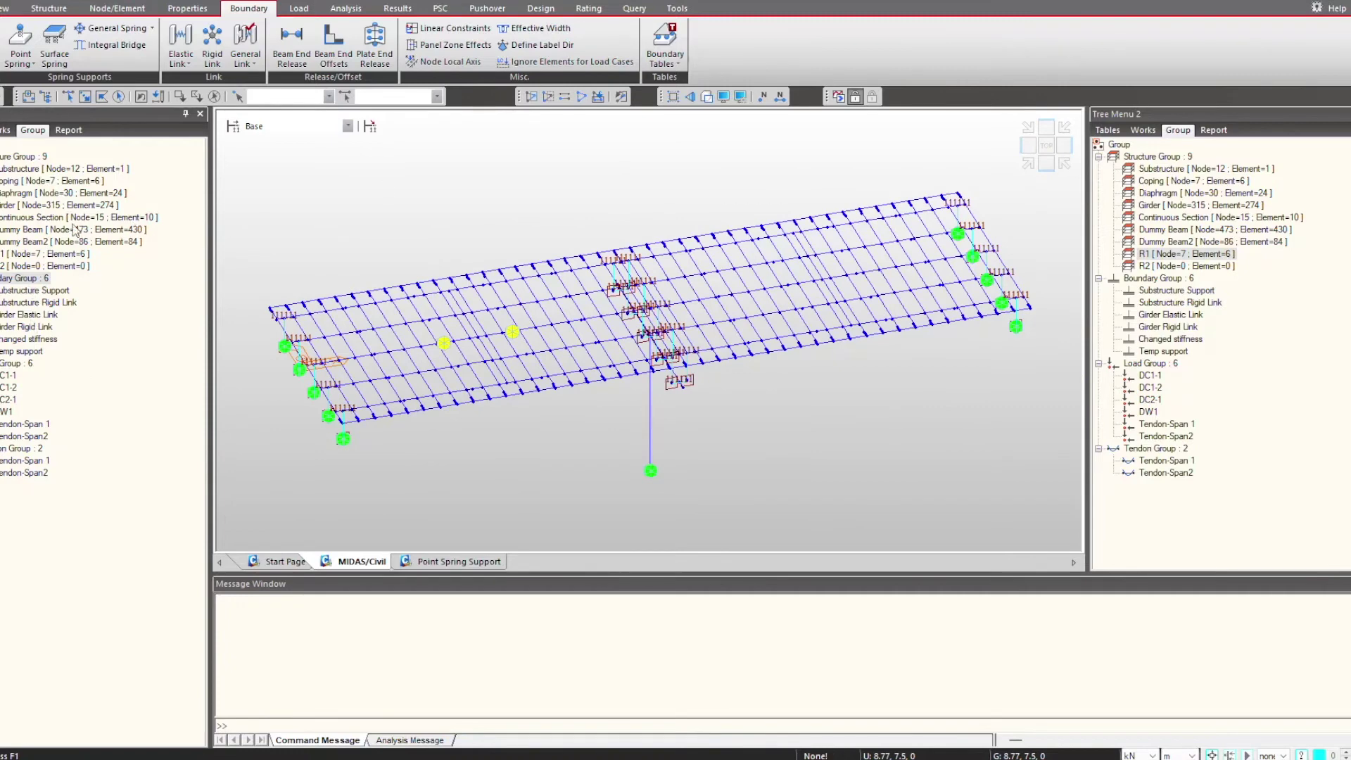
{"action": "left_click", "coordinate": [313, 96]}
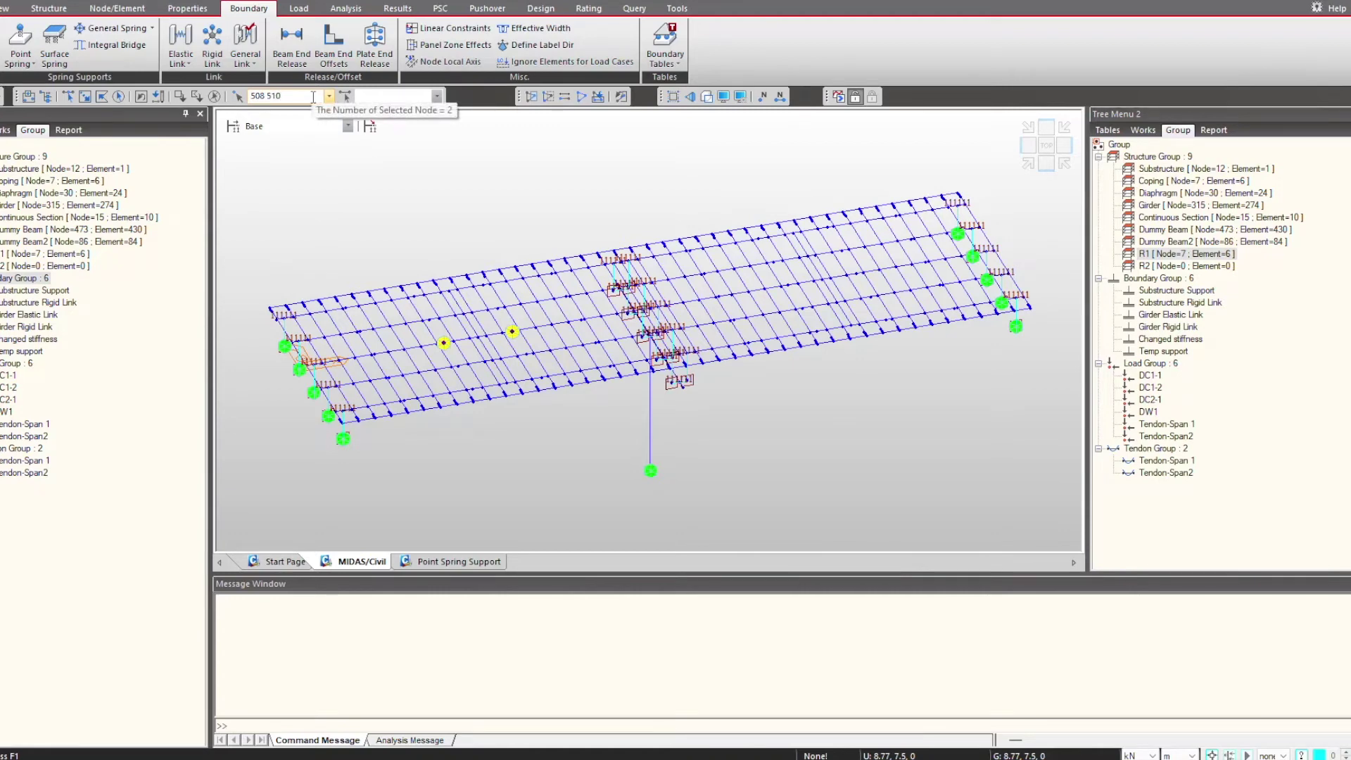
{"action": "left_click", "coordinate": [532, 96]}
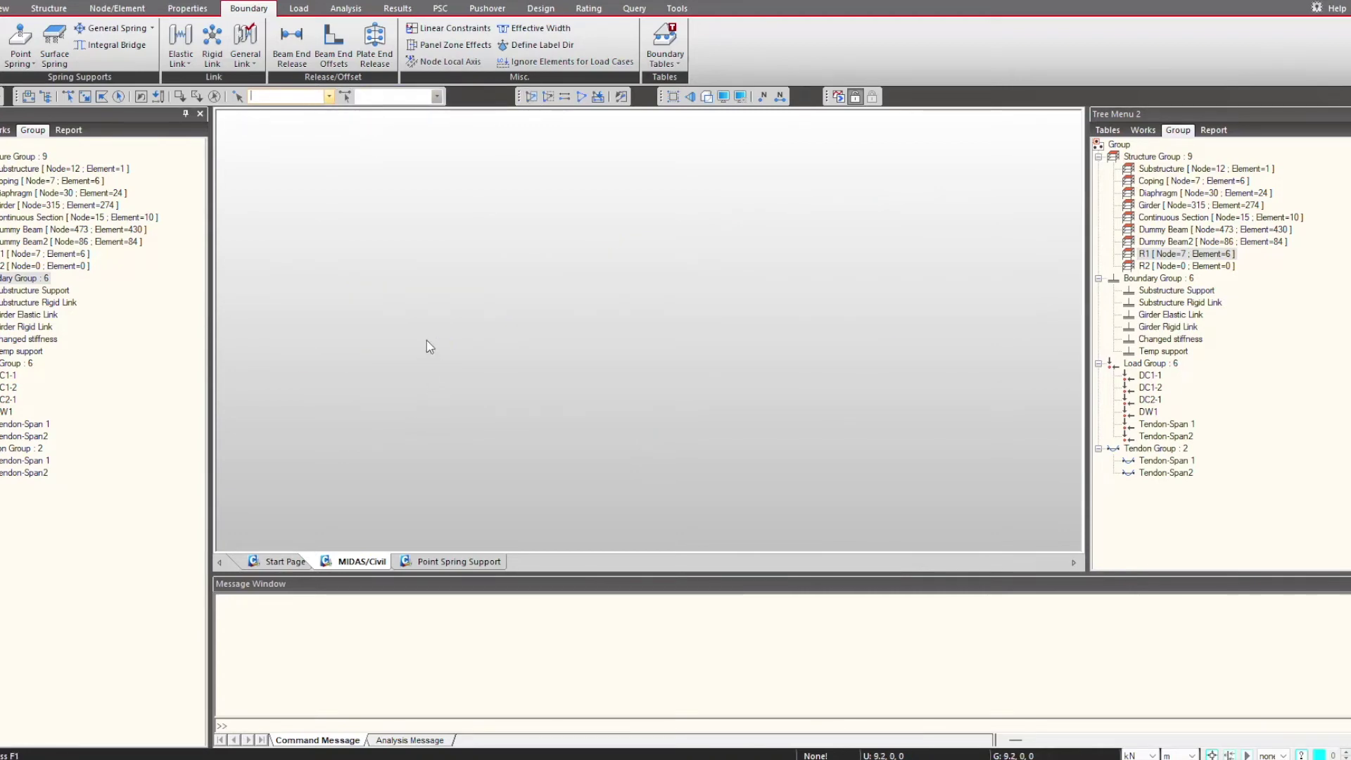
Start creating beam elements using section 12: Mid_new
{"action": "left_click", "coordinate": [116, 8]}
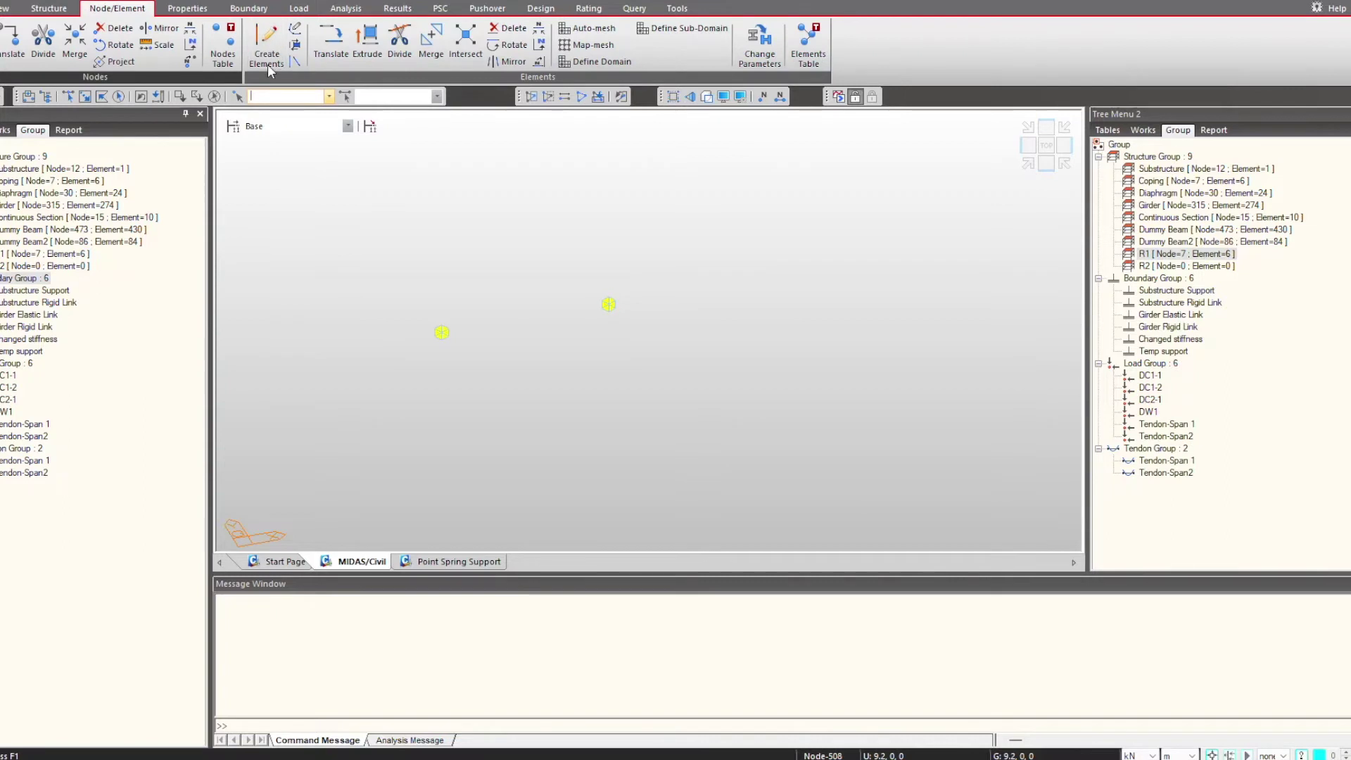
{"action": "left_click", "coordinate": [268, 65]}
{"action": "left_click", "coordinate": [22, 521]}
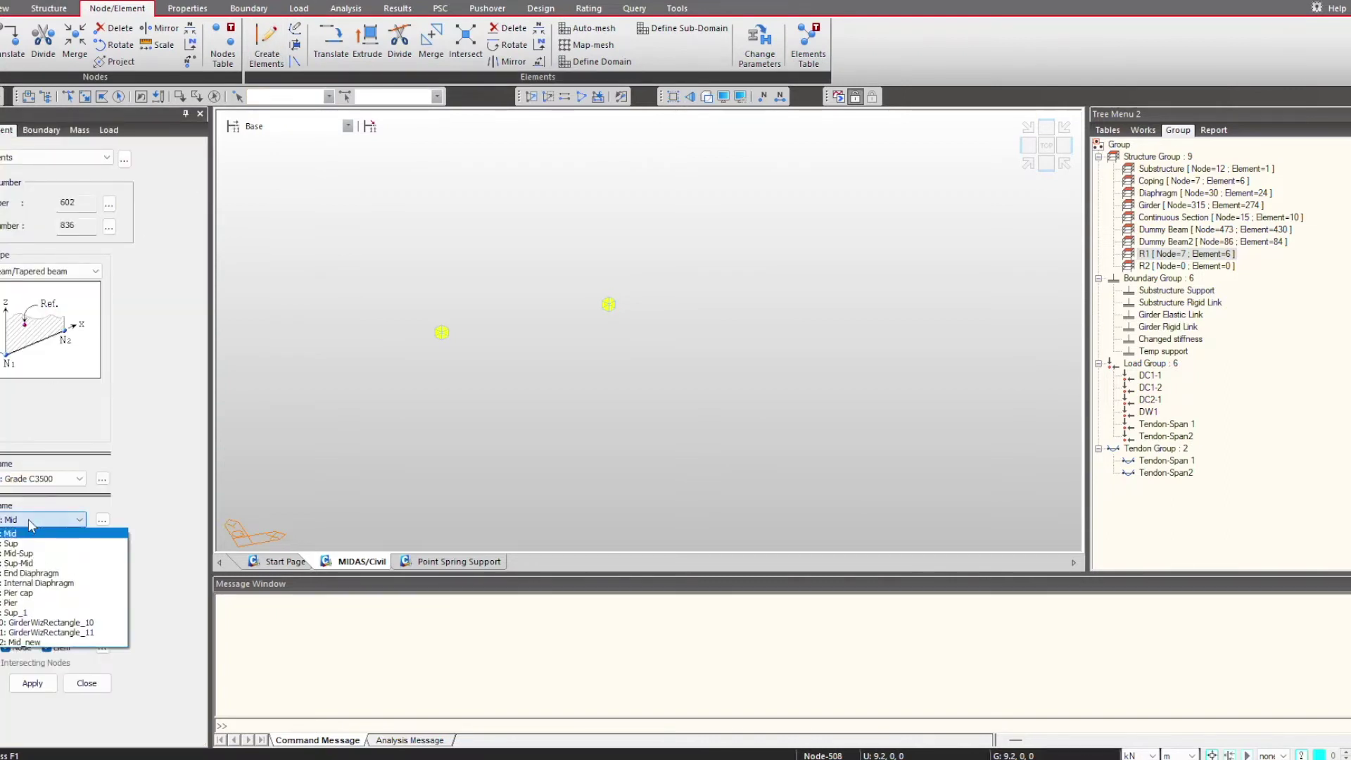
{"action": "left_click", "coordinate": [23, 642]}
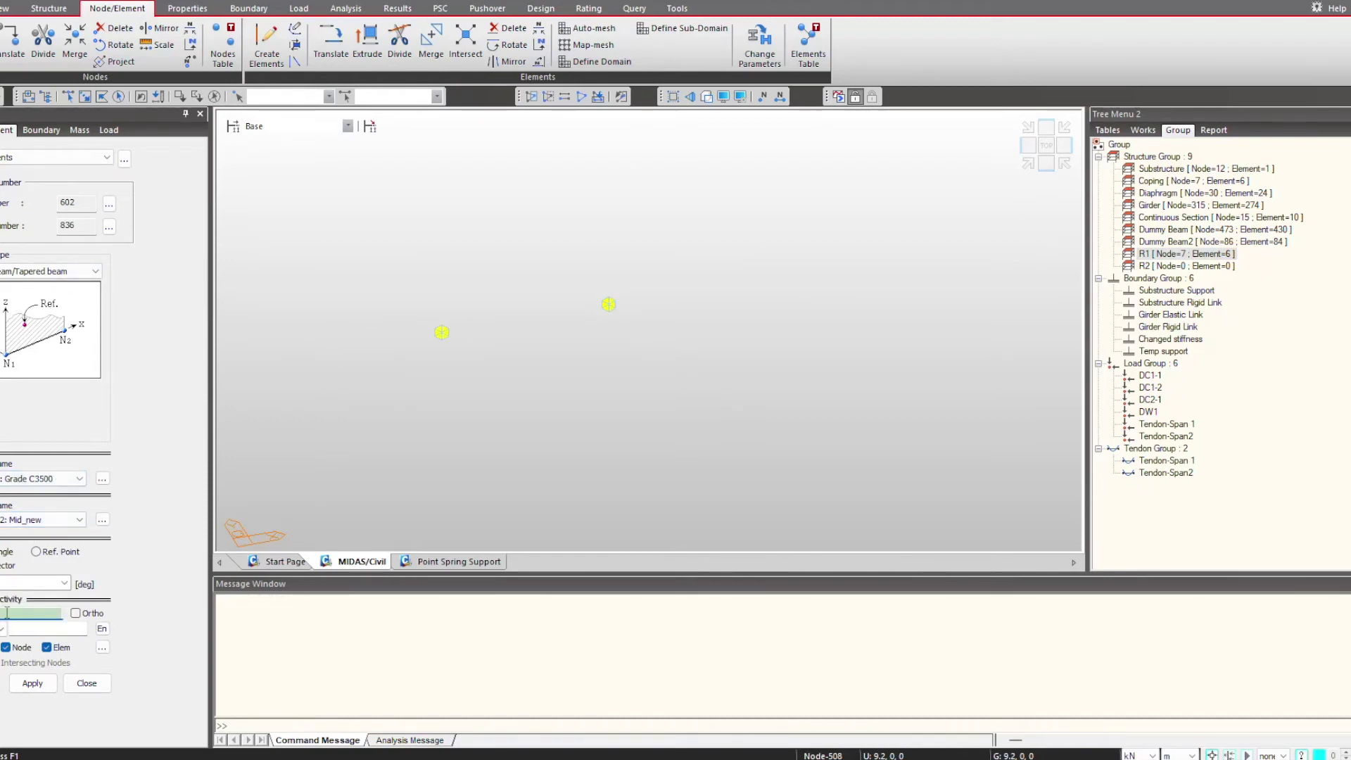
{"action": "left_click", "coordinate": [1142, 130]}
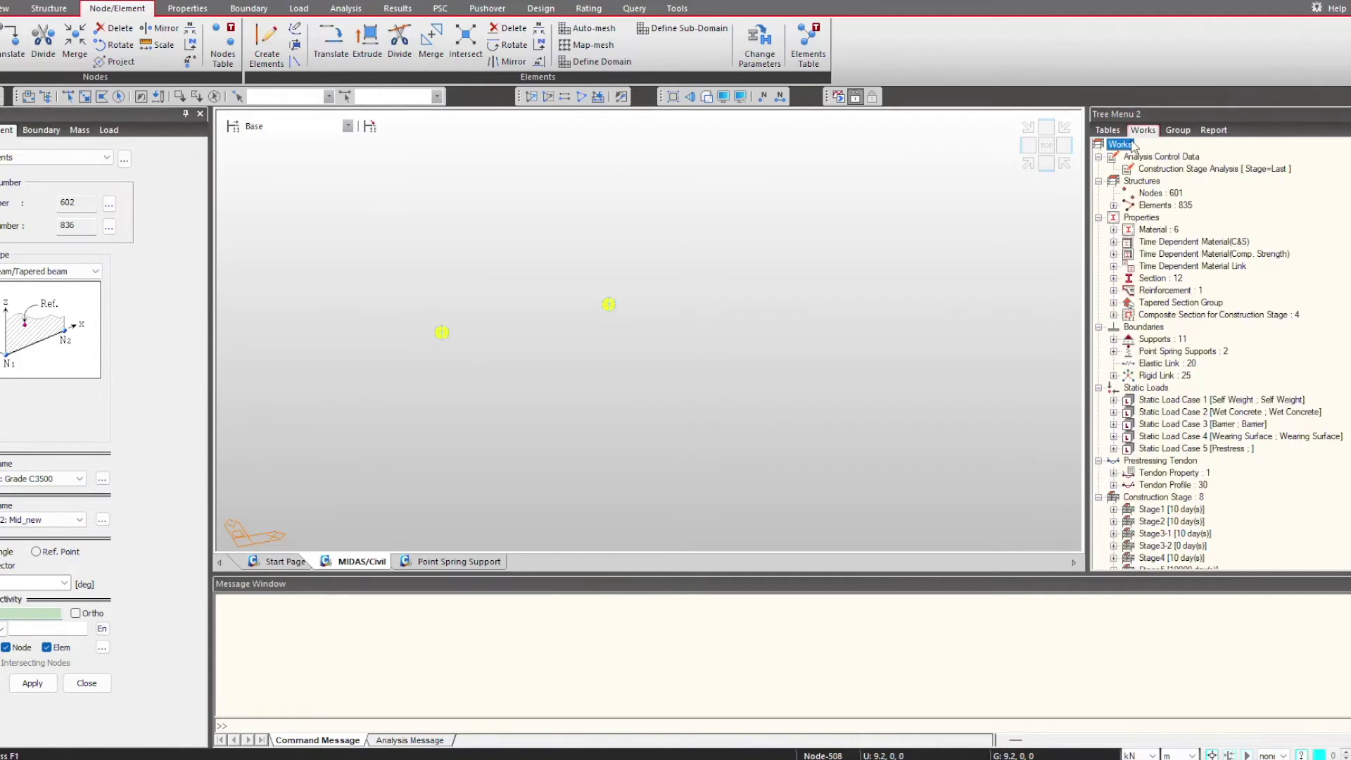
{"action": "left_click", "coordinate": [1114, 231]}
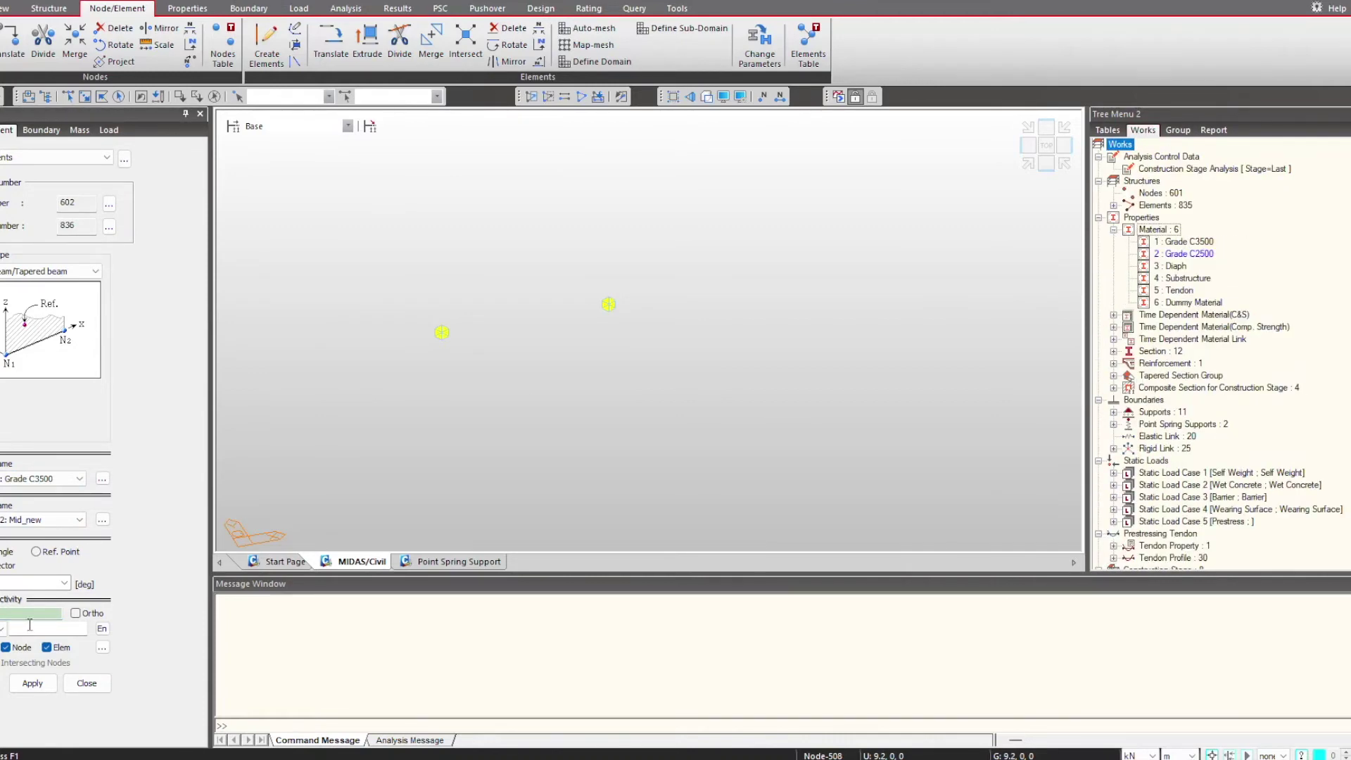
Create the six beams between nodes 508 and 510 and assign them to group R2
{"action": "left_click", "coordinate": [441, 332]}
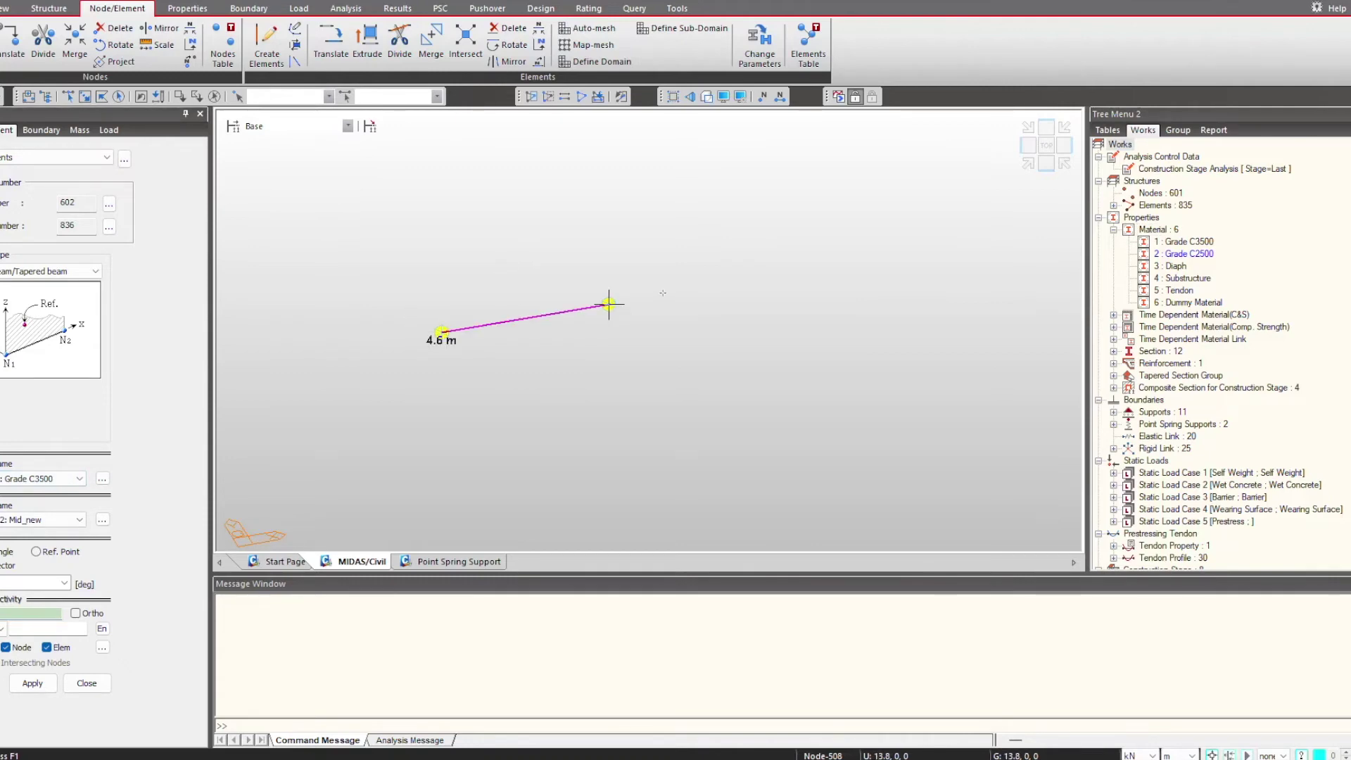
{"action": "left_click", "coordinate": [609, 304]}
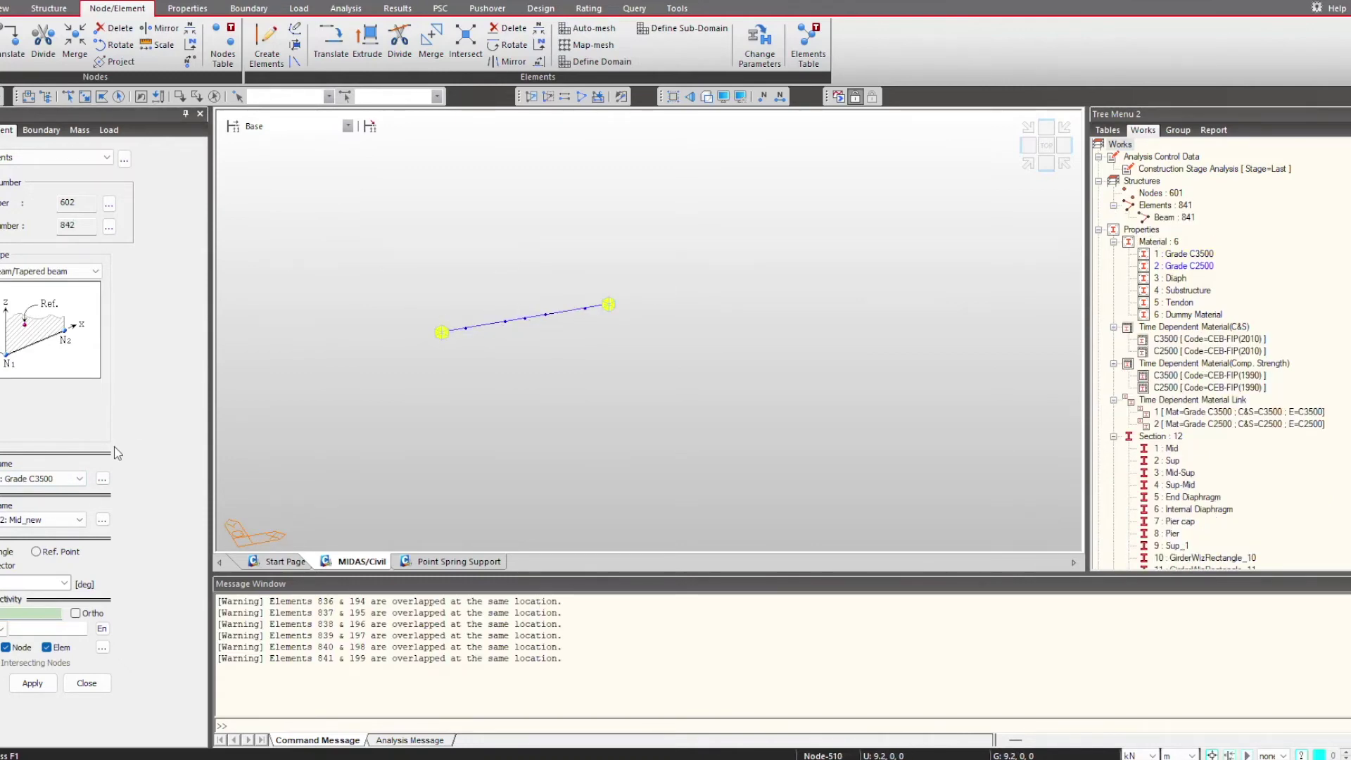
{"action": "left_click", "coordinate": [86, 684]}
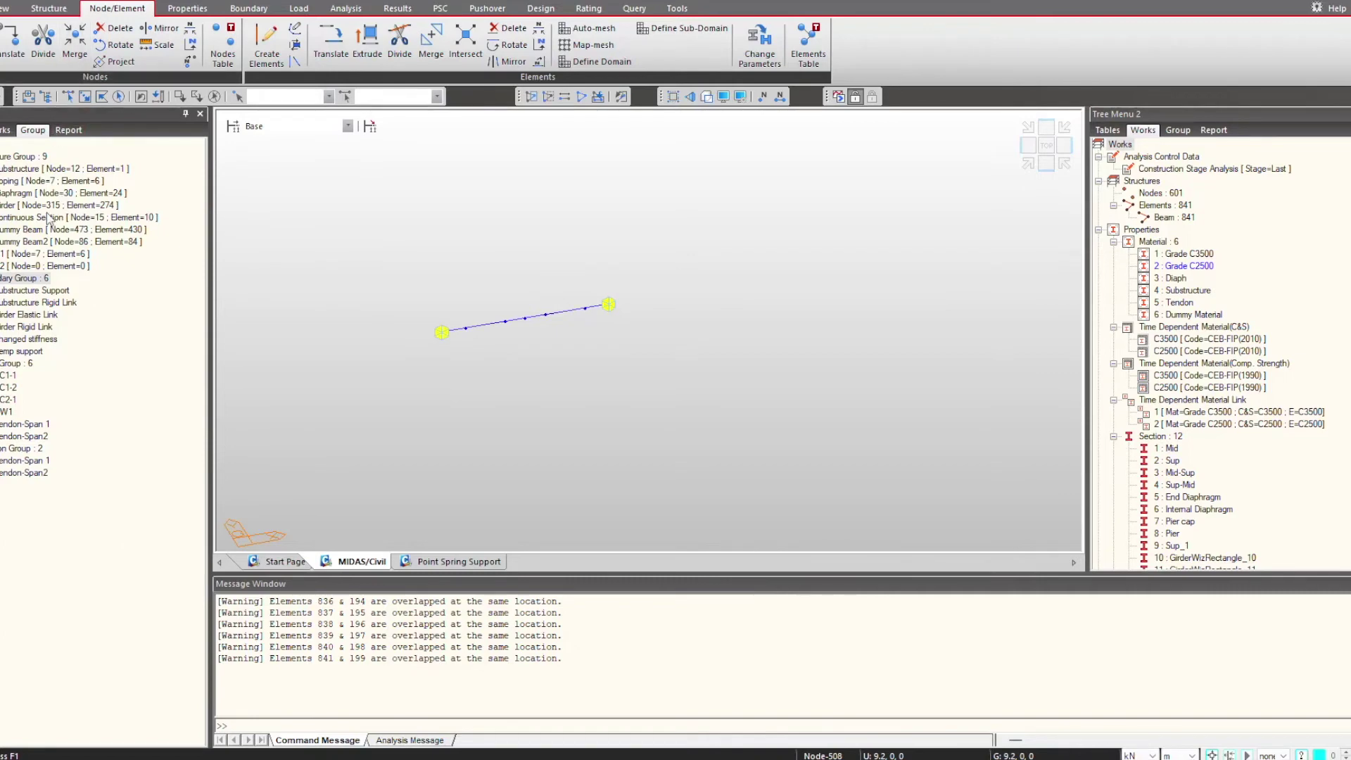
{"action": "left_click", "coordinate": [84, 97]}
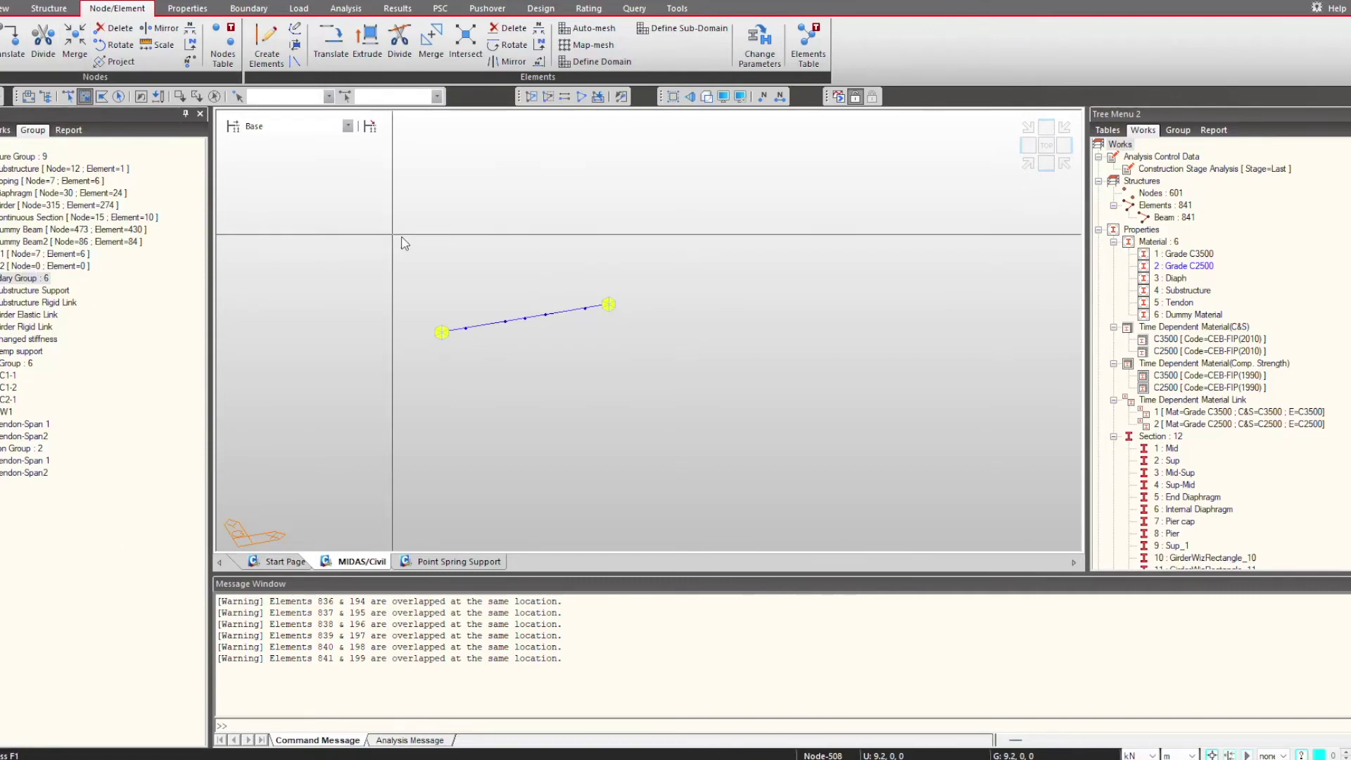
{"action": "left_click_drag", "start_coordinate": [588, 298], "coordinate": [466, 361]}
{"action": "left_click_drag", "start_coordinate": [46, 266], "coordinate": [345, 331]}
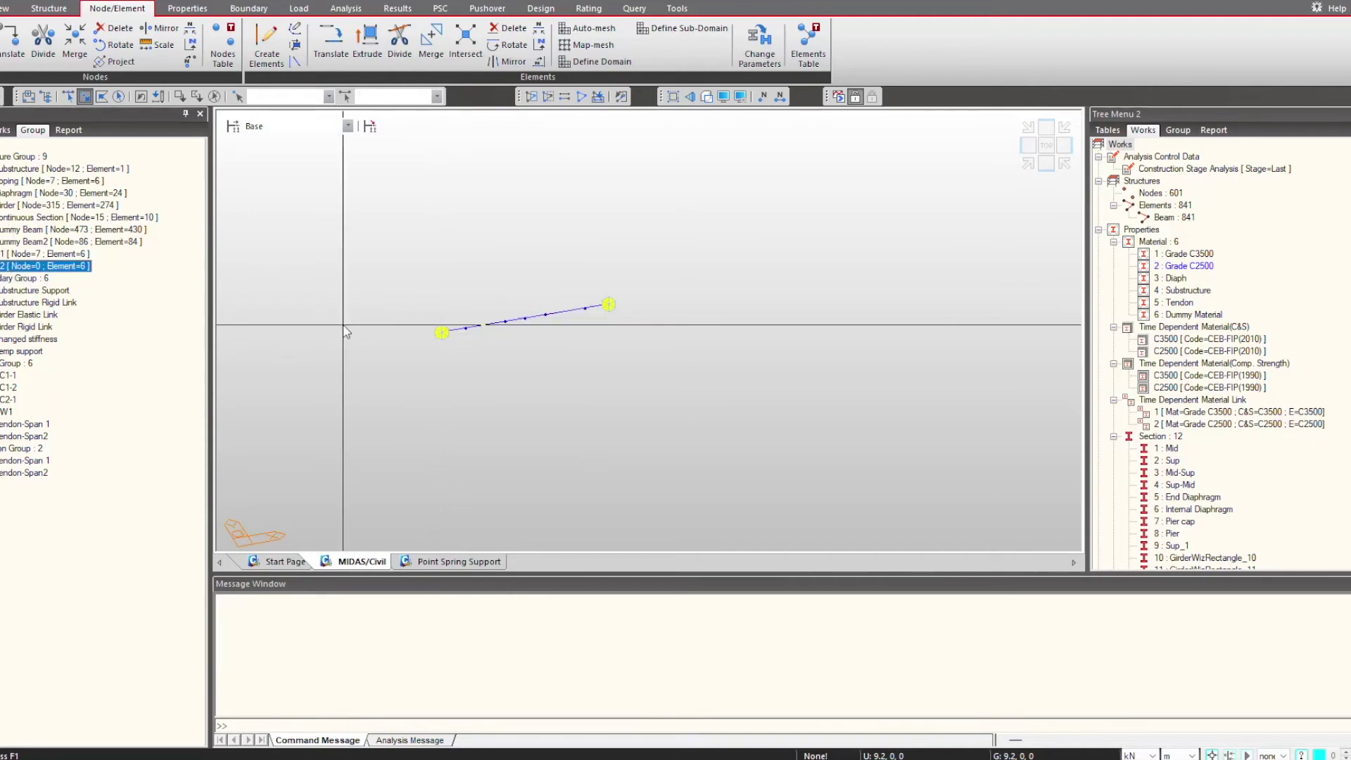
{"action": "left_click", "coordinate": [233, 126]}
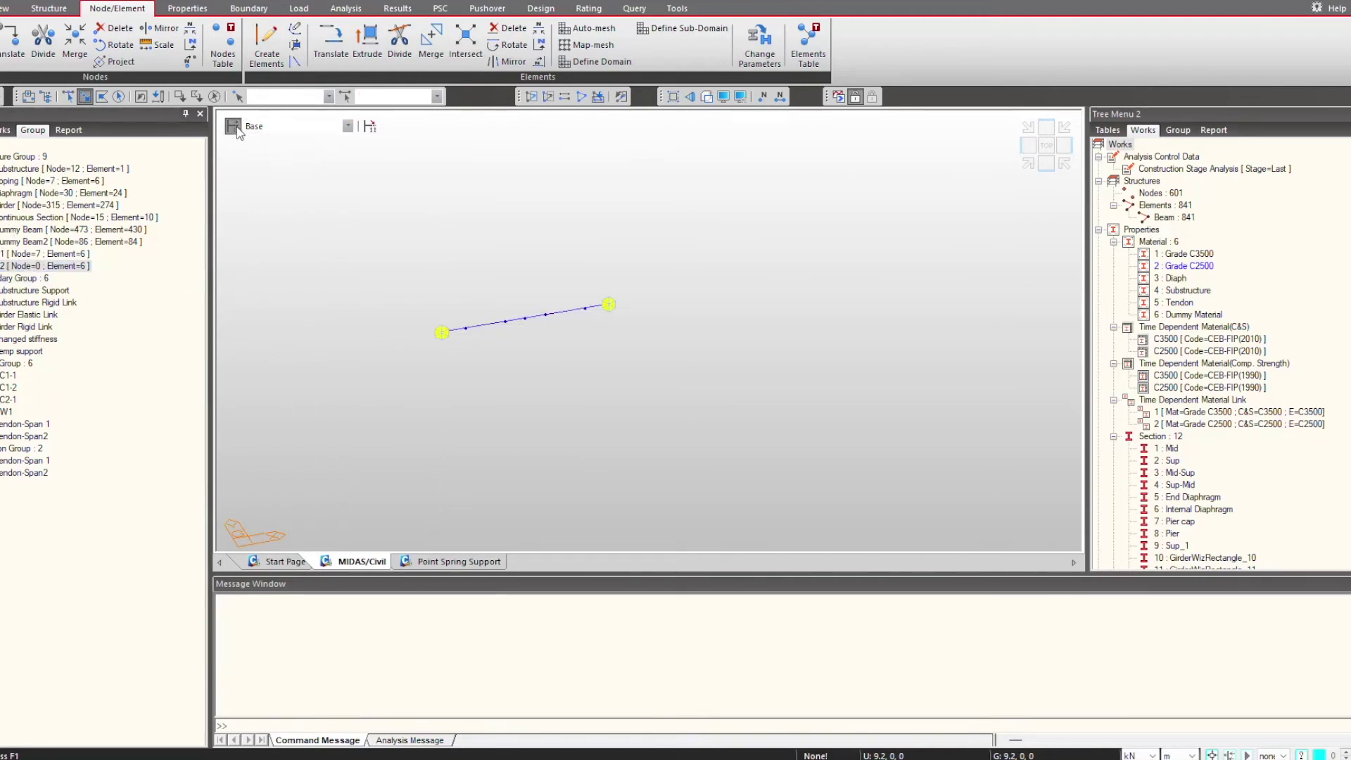
Set stage R-2 to activate element group R2 and deactivate the Temp support boundary group
{"action": "double_click", "coordinate": [552, 420]}
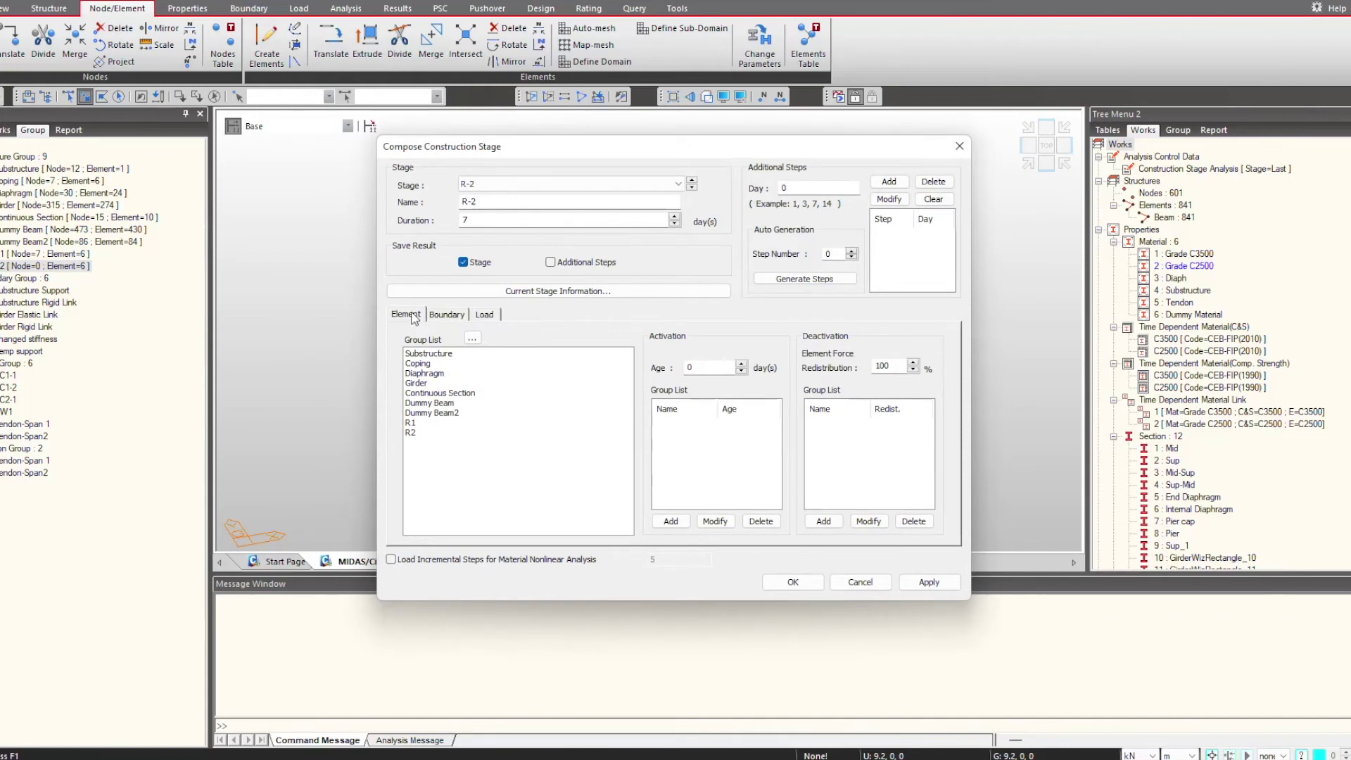
{"action": "left_click", "coordinate": [415, 433]}
{"action": "left_click", "coordinate": [671, 521]}
{"action": "left_click", "coordinate": [447, 314]}
{"action": "left_click", "coordinate": [430, 403]}
{"action": "left_click", "coordinate": [834, 521]}
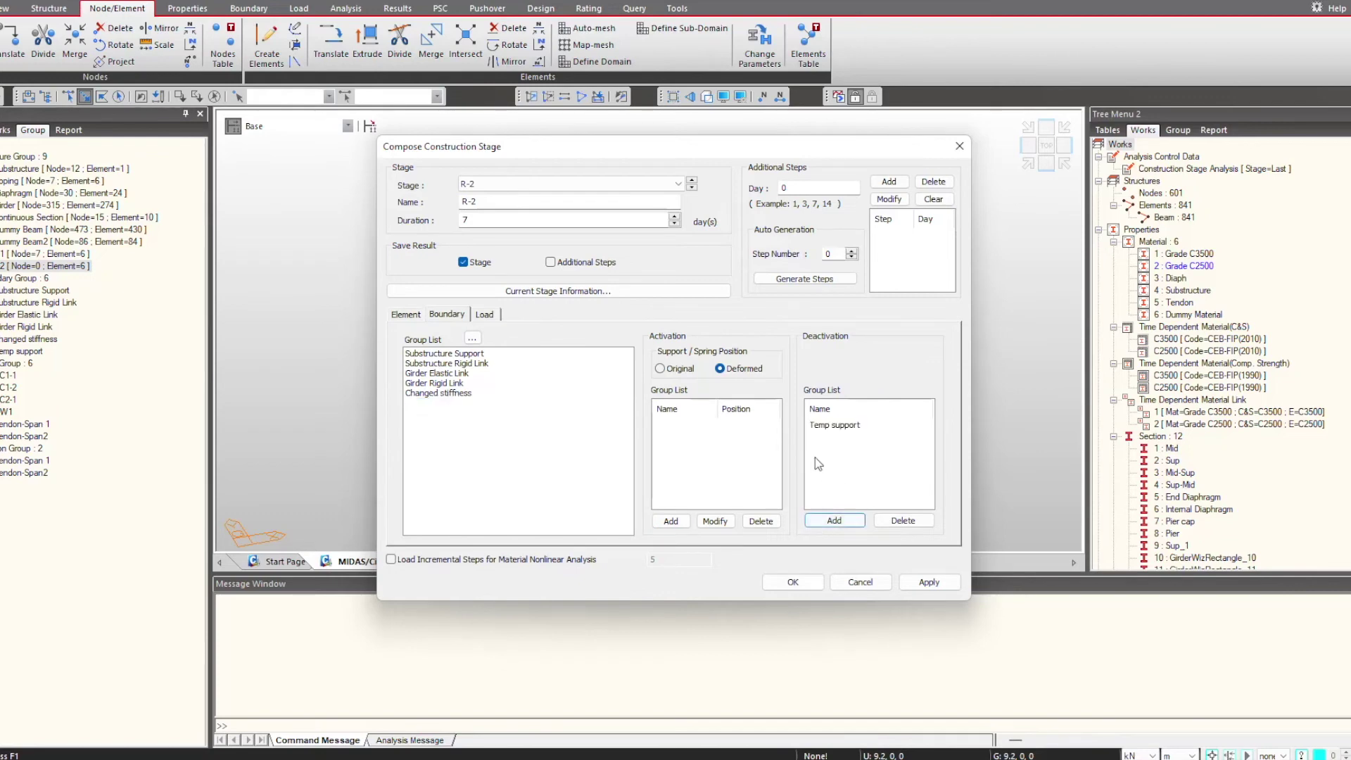
{"action": "left_click", "coordinate": [793, 583]}
{"action": "left_click", "coordinate": [774, 459]}
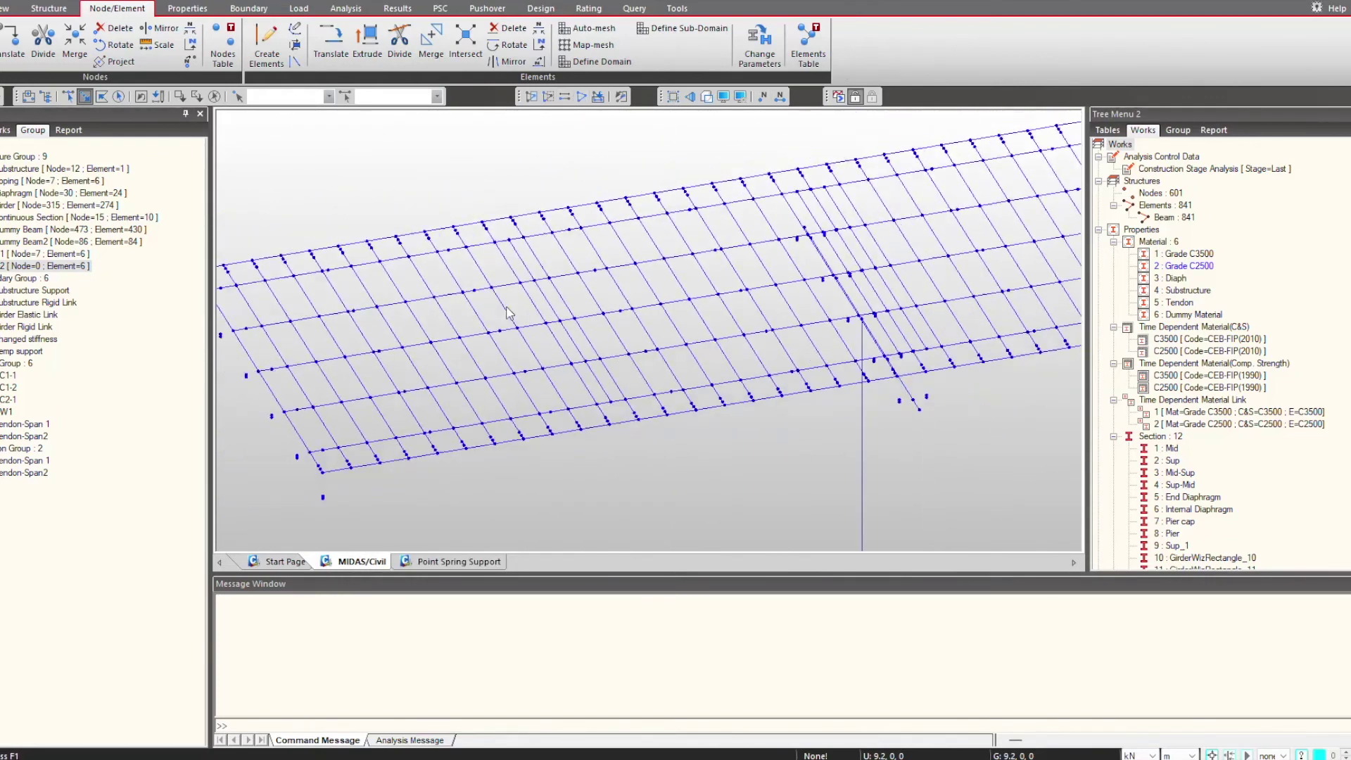
View the model at Stage5 and then R-1, toggling between shaded and wireframe display
{"action": "left_click", "coordinate": [348, 126]}
{"action": "left_click", "coordinate": [250, 134]}
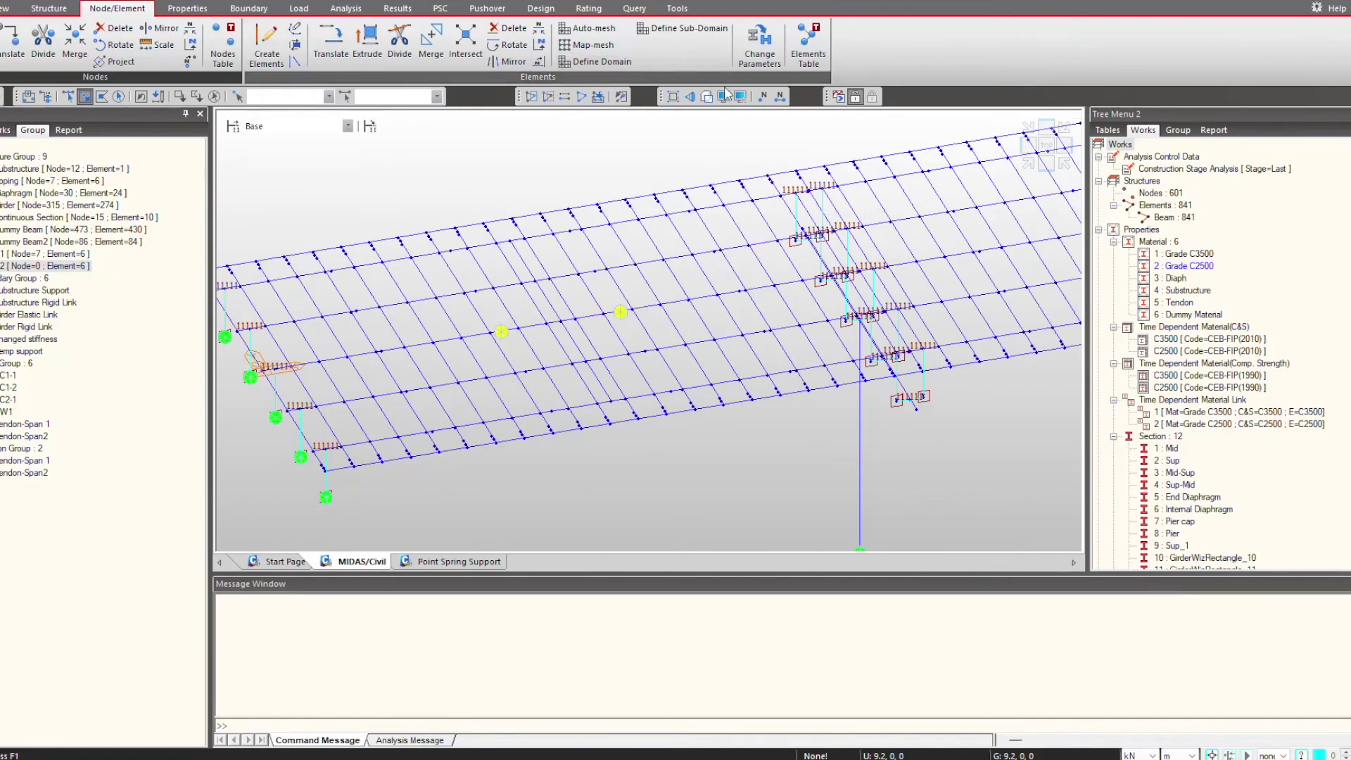
{"action": "left_click", "coordinate": [243, 127]}
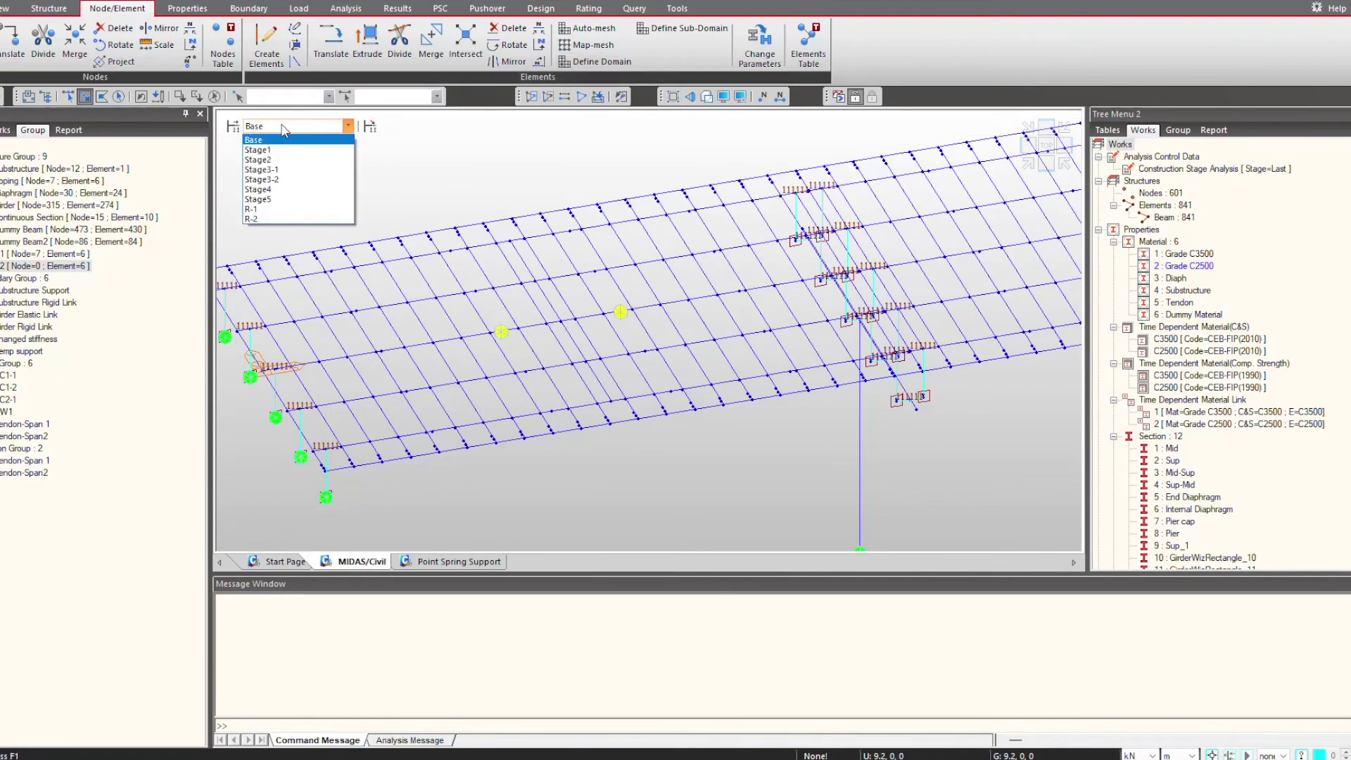
{"action": "left_click", "coordinate": [266, 203]}
{"action": "left_click", "coordinate": [707, 96]}
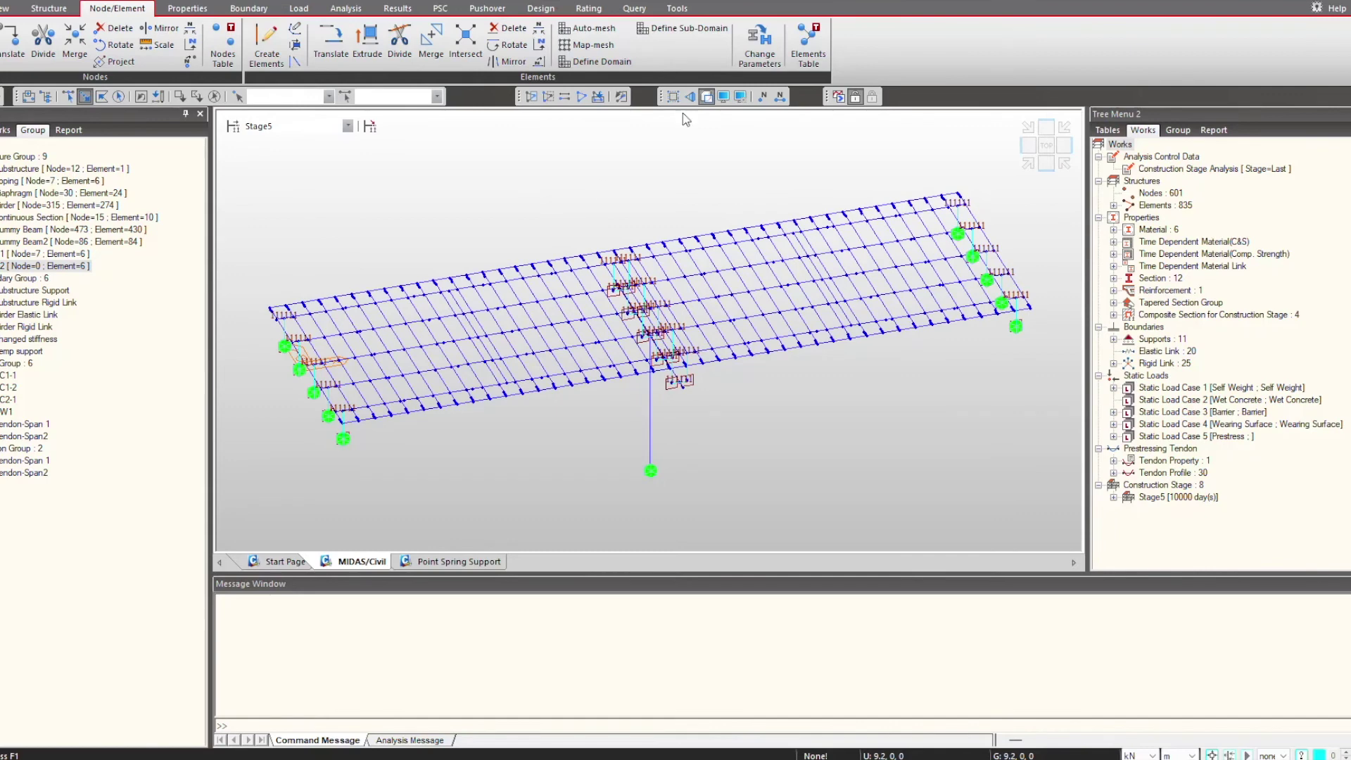
{"action": "left_click", "coordinate": [253, 126]}
{"action": "left_click", "coordinate": [275, 219]}
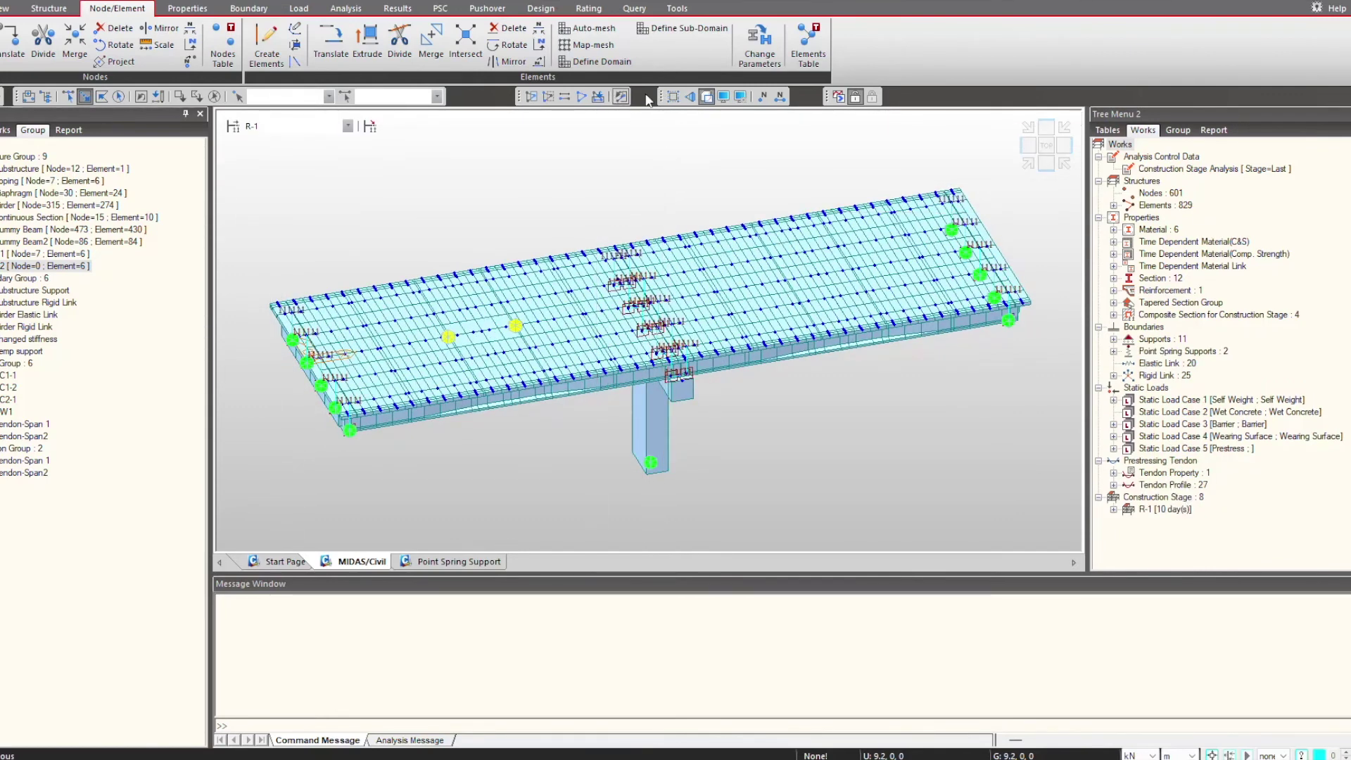
{"action": "left_click", "coordinate": [707, 98]}
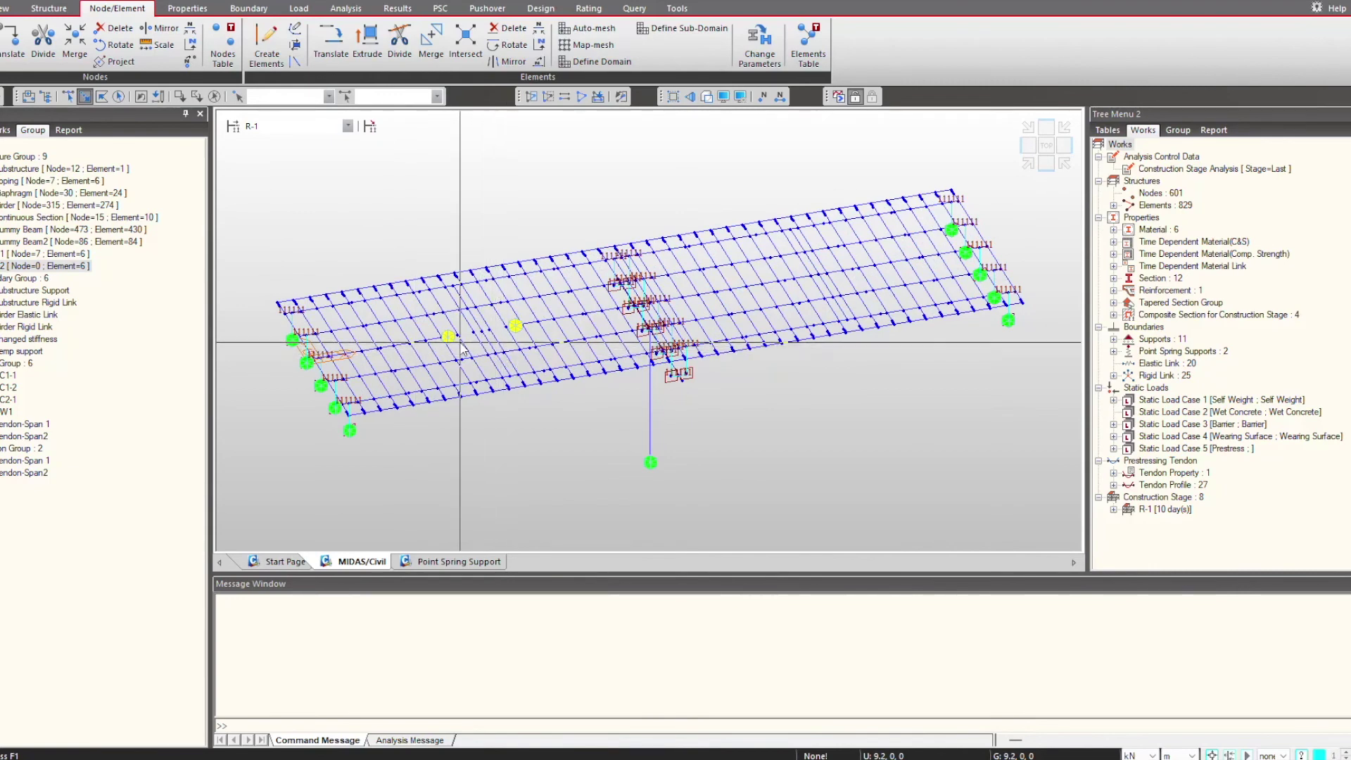
Show stage R-2, highlight the R2 group's new girder elements, and orbit to inspect the supports
{"action": "scroll", "coordinate": [497, 341], "scroll_direction": "up", "scroll_amount": 4}
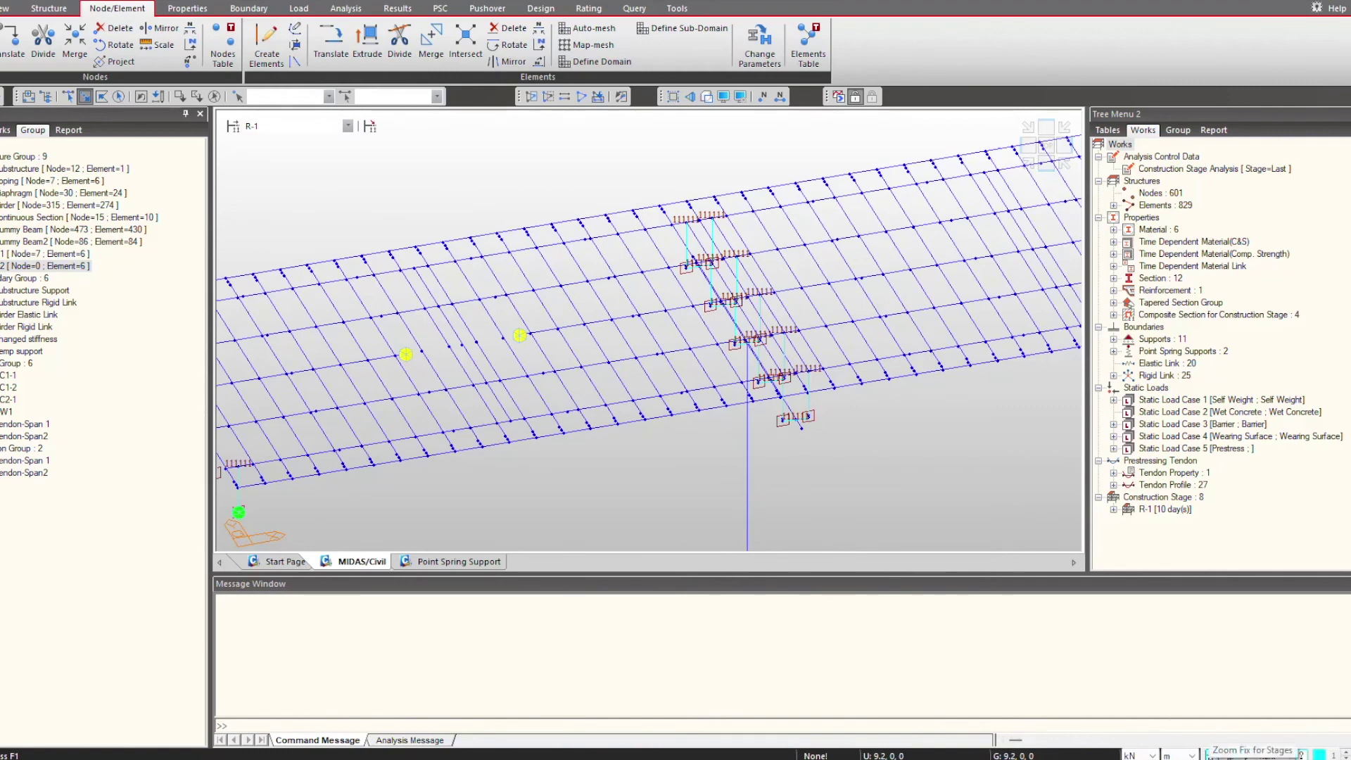
{"action": "left_click", "coordinate": [344, 128]}
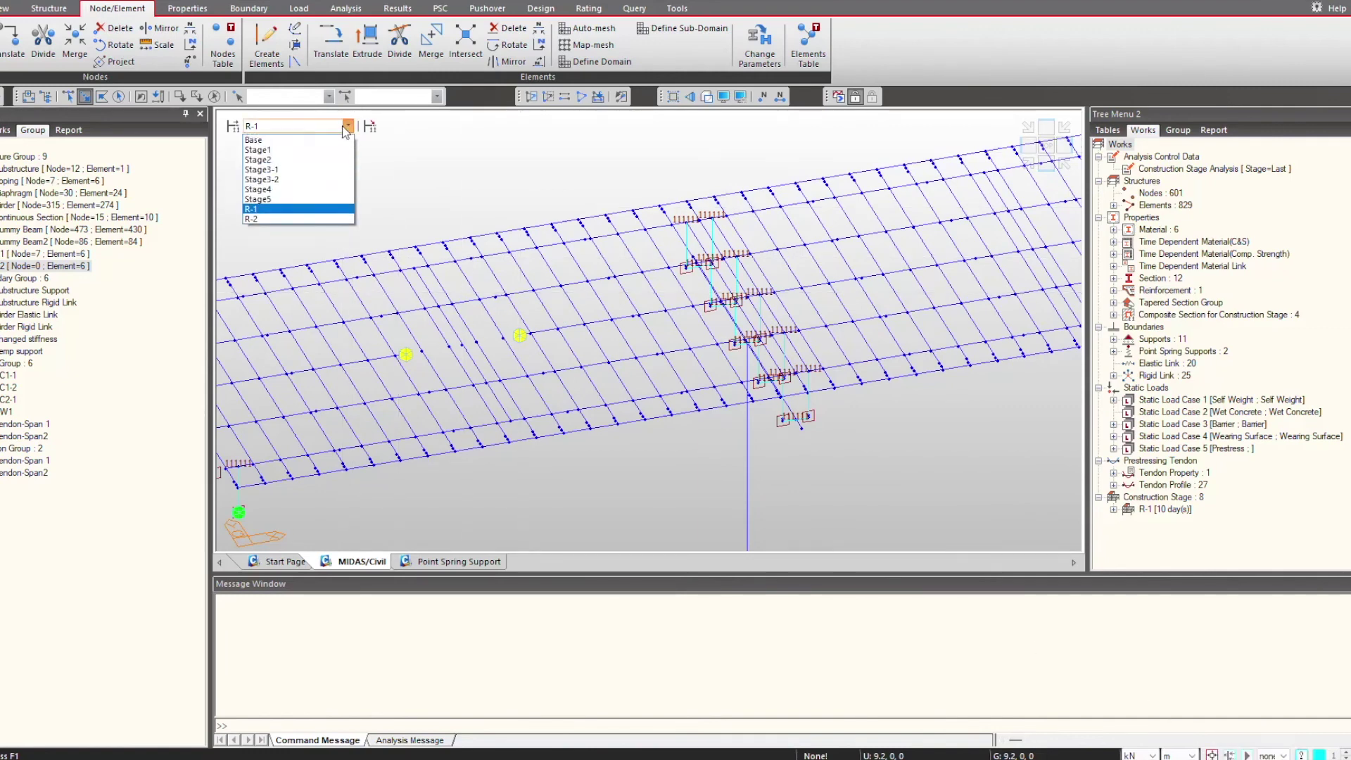
{"action": "left_click", "coordinate": [319, 222]}
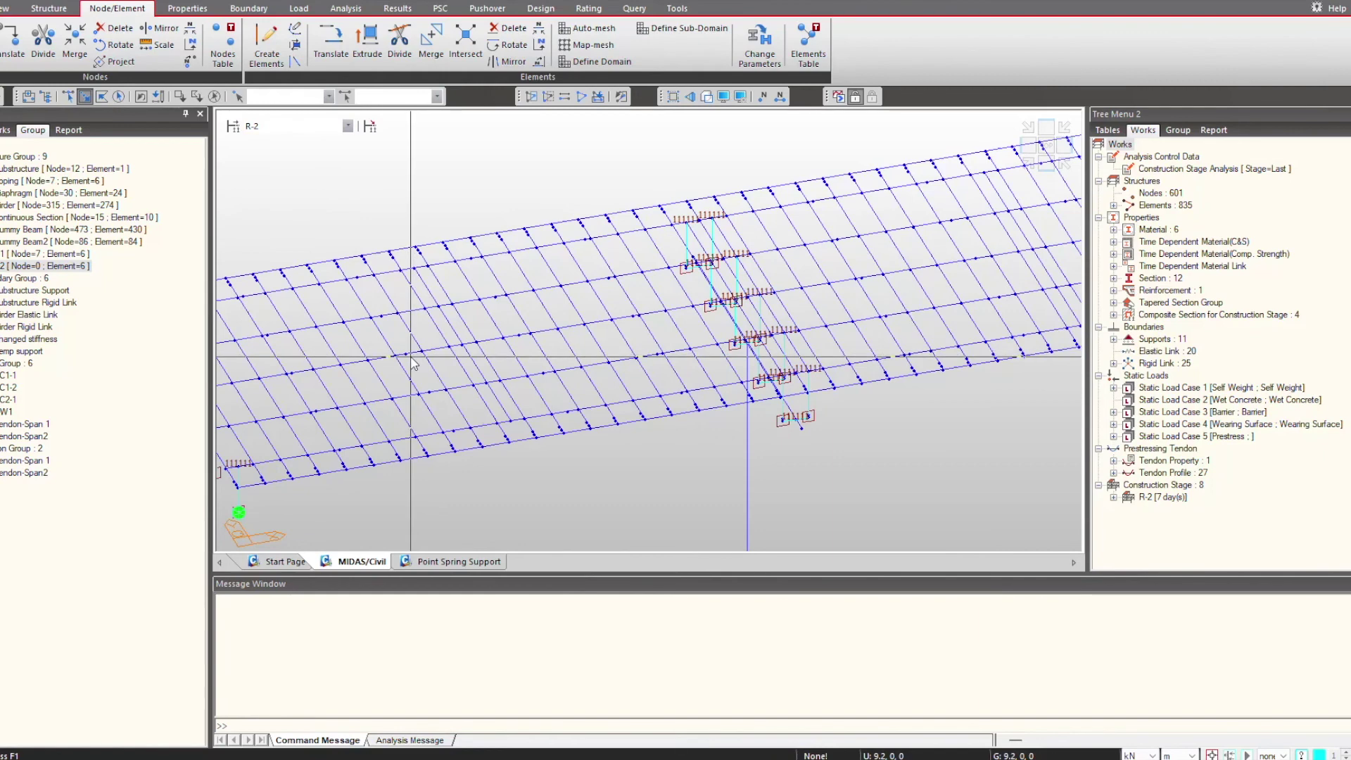
{"action": "left_click", "coordinate": [32, 266]}
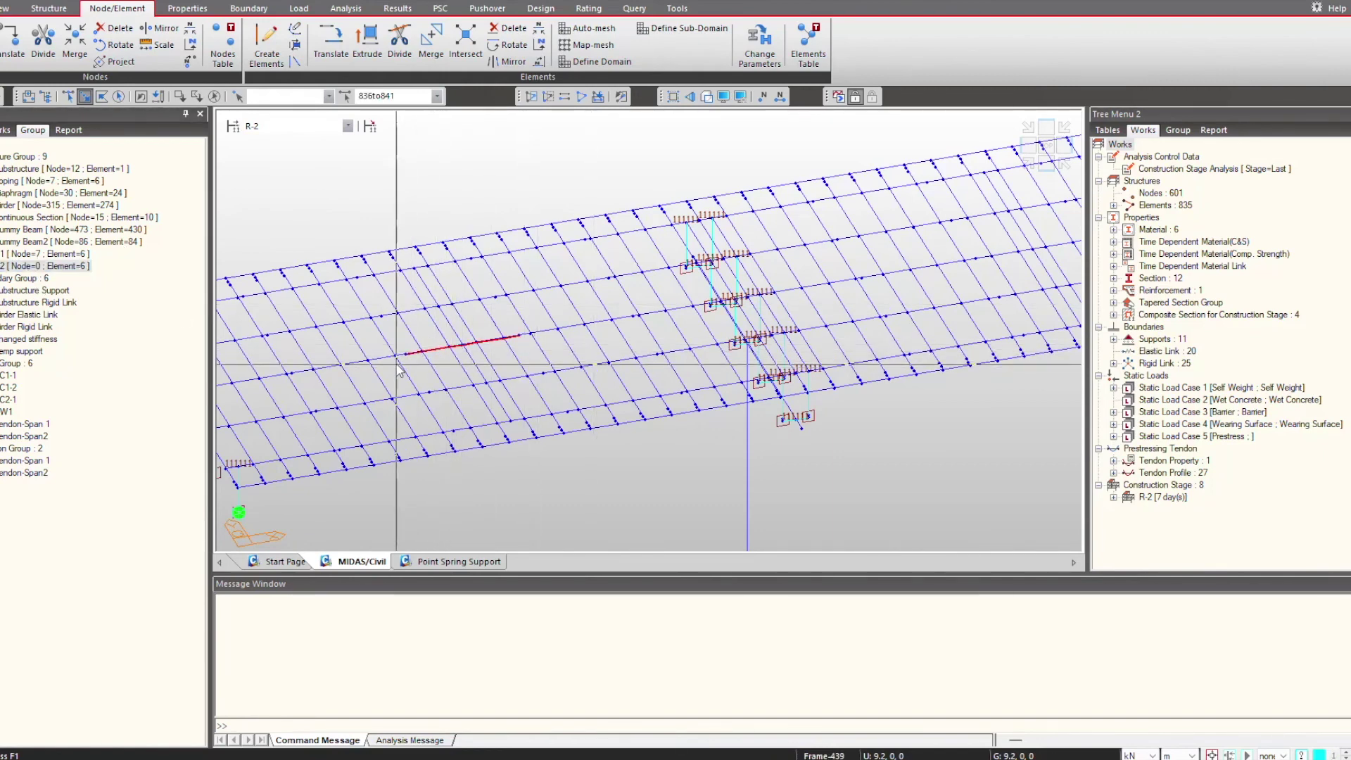
{"action": "left_click", "coordinate": [627, 483]}
{"action": "middle_click_drag", "start_coordinate": [627, 483], "coordinate": [490, 367], "text": "ctrl"}
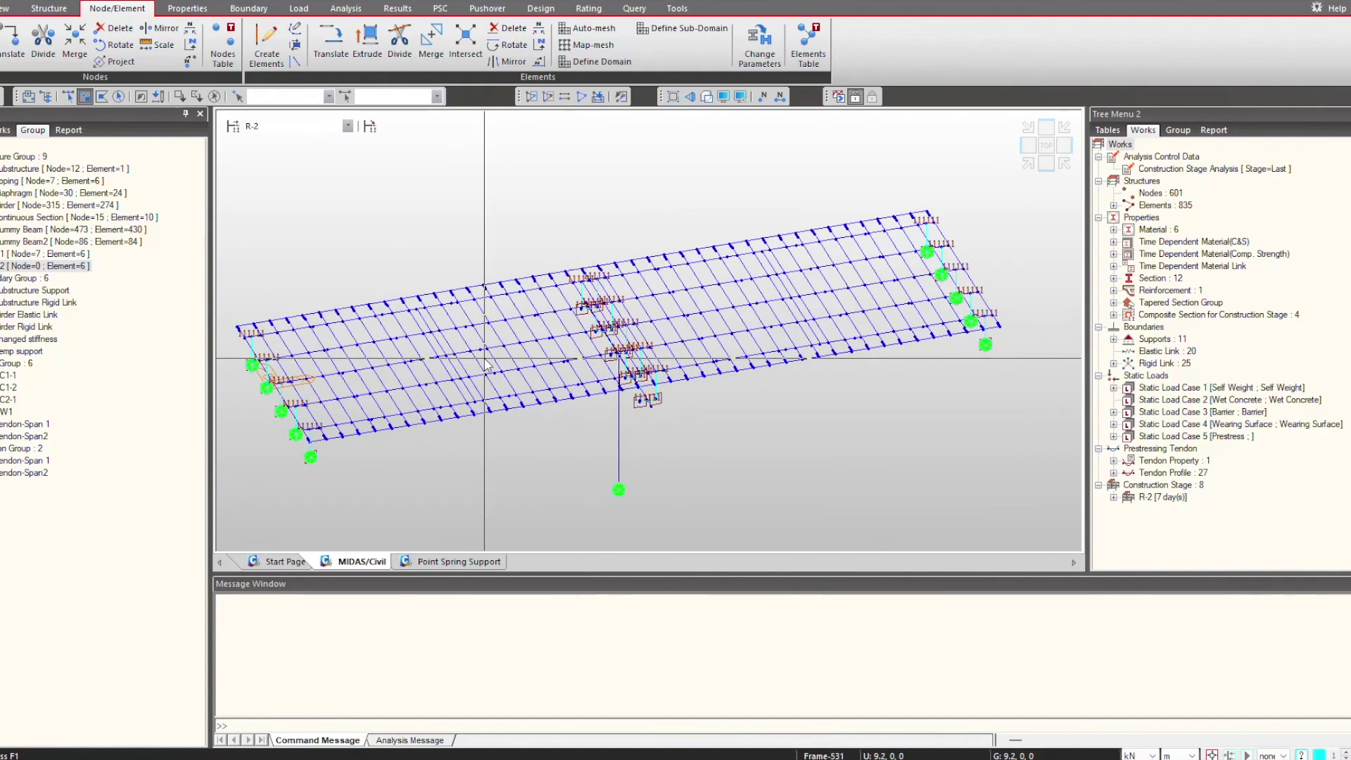